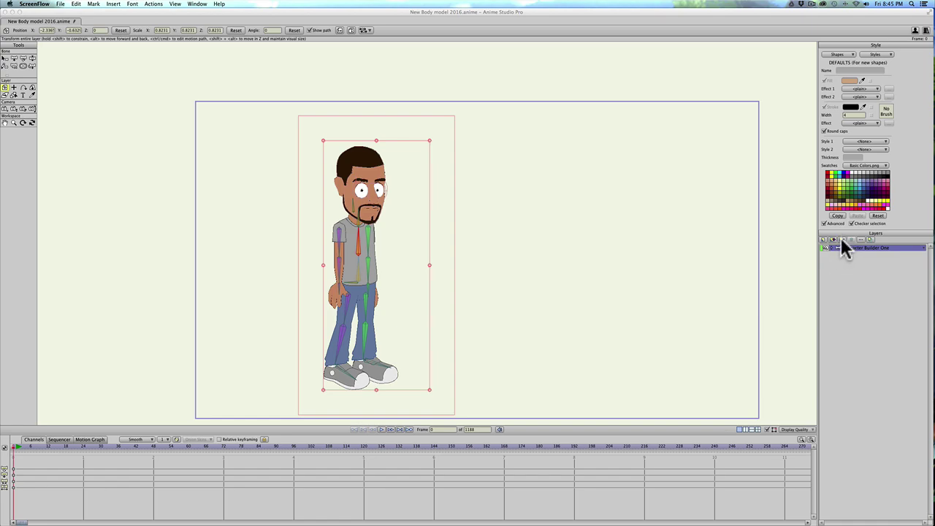
Duplicate the character layer and slide the copy, Character Builder One 2, right of the original.
{"action": "left_click", "coordinate": [841, 241]}
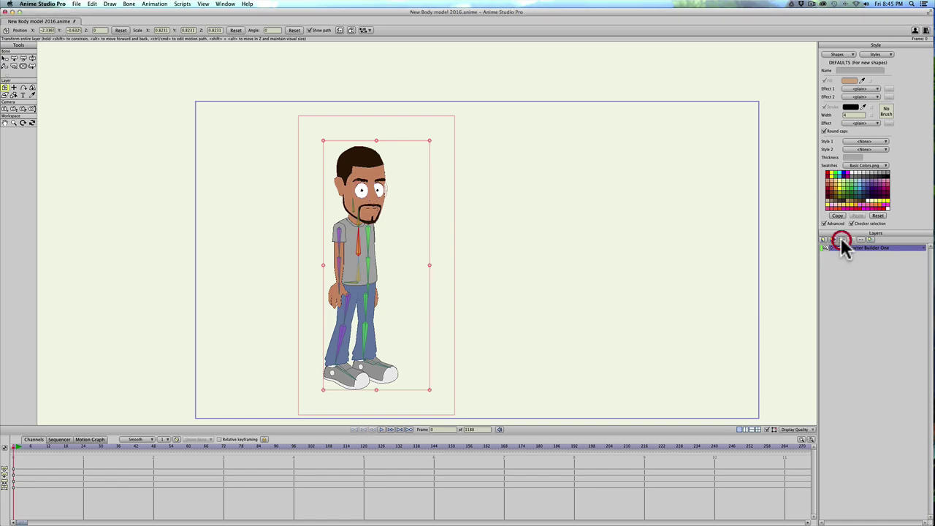
{"action": "left_click", "coordinate": [338, 30]}
{"action": "left_click_drag", "start_coordinate": [334, 265], "coordinate": [436, 271]}
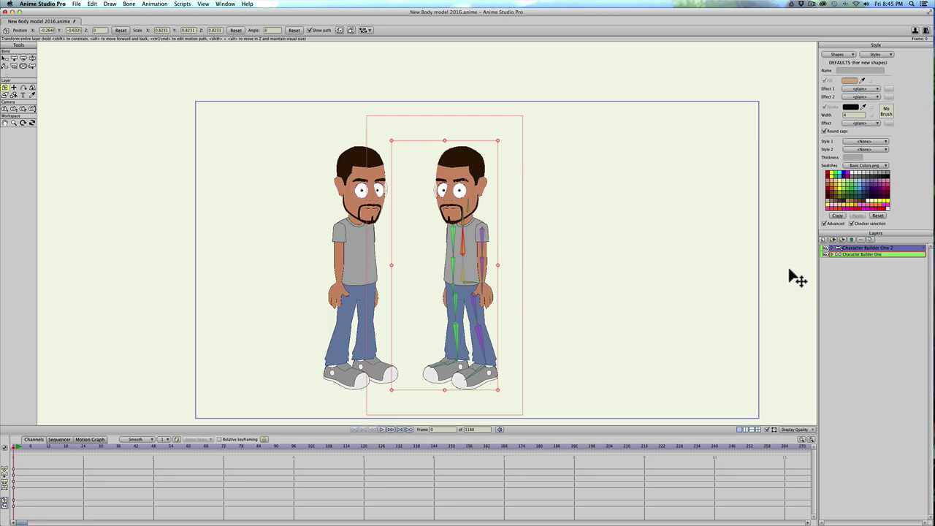
Create a new vector layer named mirror and place it below the copied character.
{"action": "left_click", "coordinate": [821, 239]}
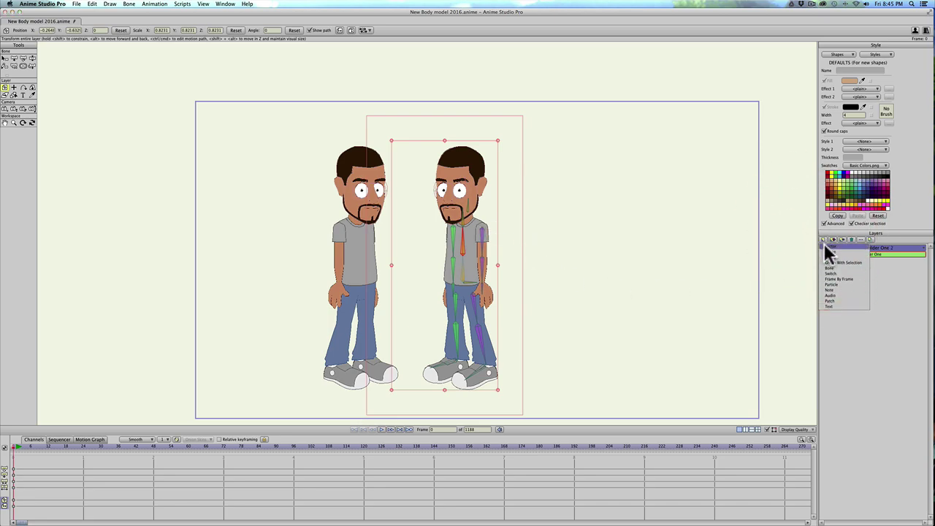
{"action": "left_click", "coordinate": [825, 249]}
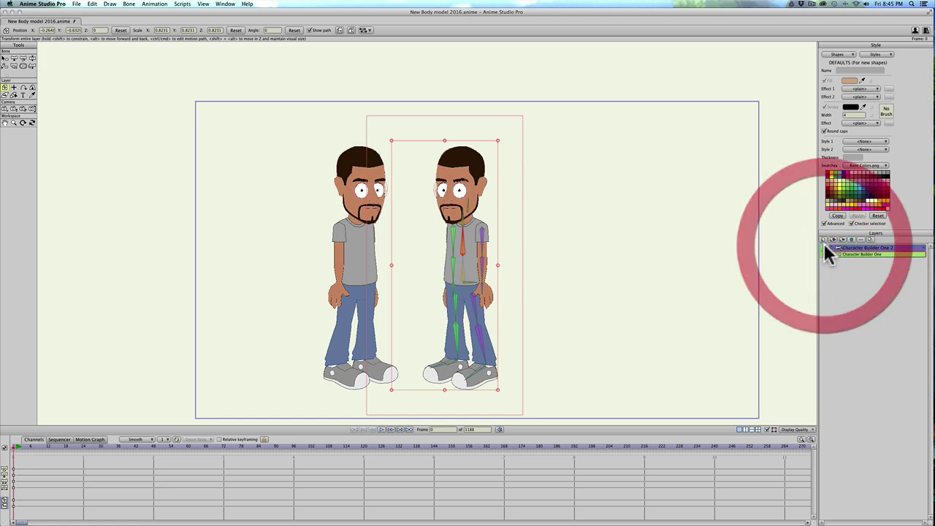
{"action": "type", "text": "mirror"}
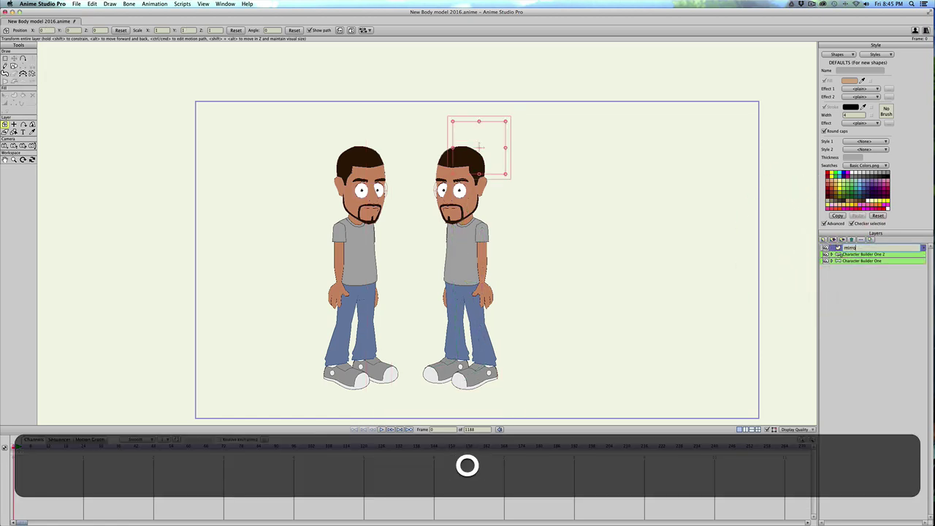
{"action": "key", "text": "Return"}
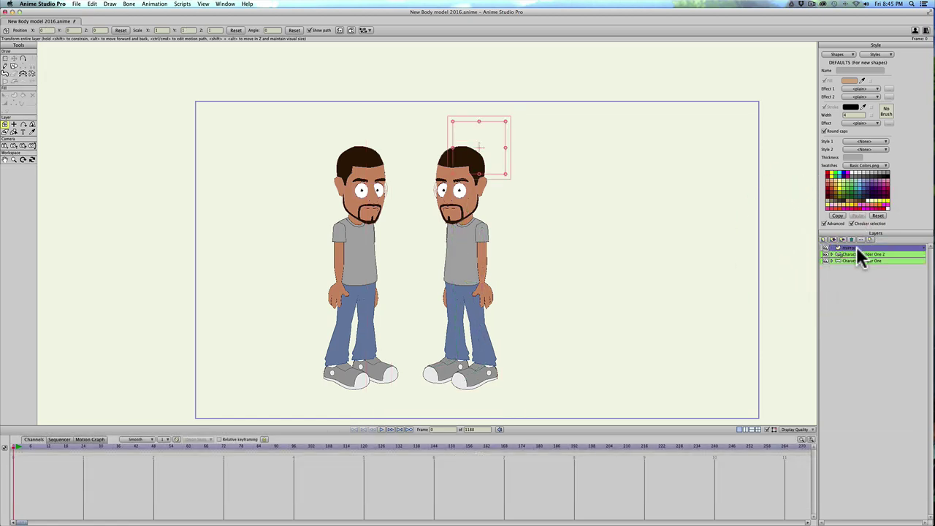
{"action": "left_click", "coordinate": [856, 253]}
{"action": "left_click_drag", "start_coordinate": [854, 255], "coordinate": [853, 255]}
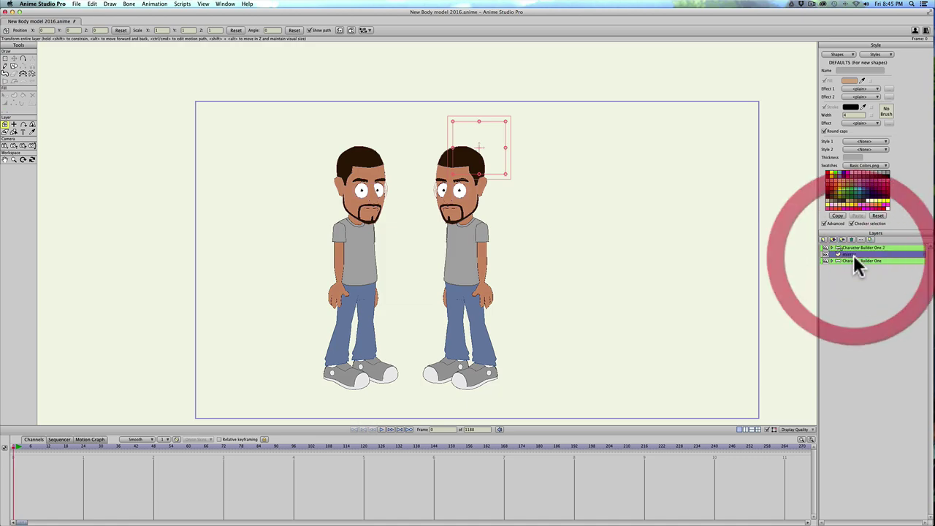
Draw a tall rectangle over the right-hand character and fill it light blue.
{"action": "left_click", "coordinate": [14, 66]}
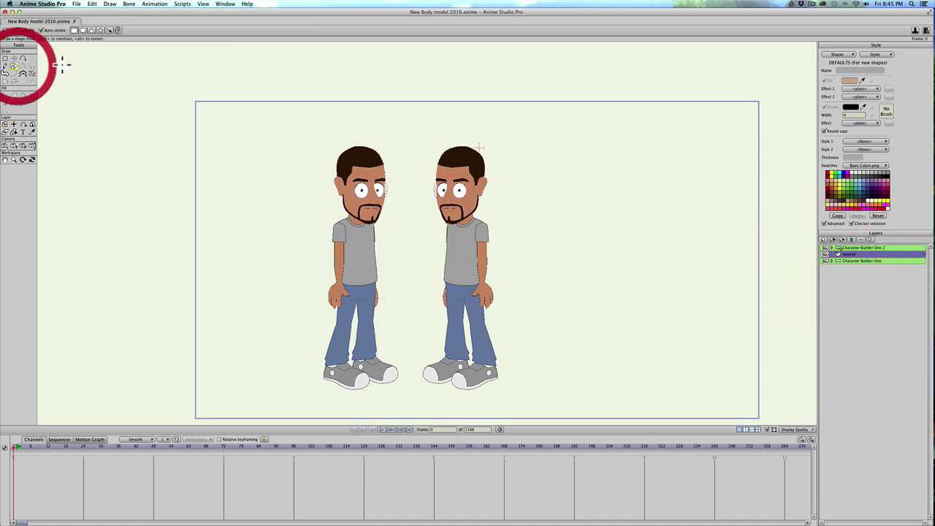
{"action": "left_click", "coordinate": [73, 30]}
{"action": "left_click_drag", "start_coordinate": [429, 139], "coordinate": [502, 341]}
{"action": "key", "text": "q"}
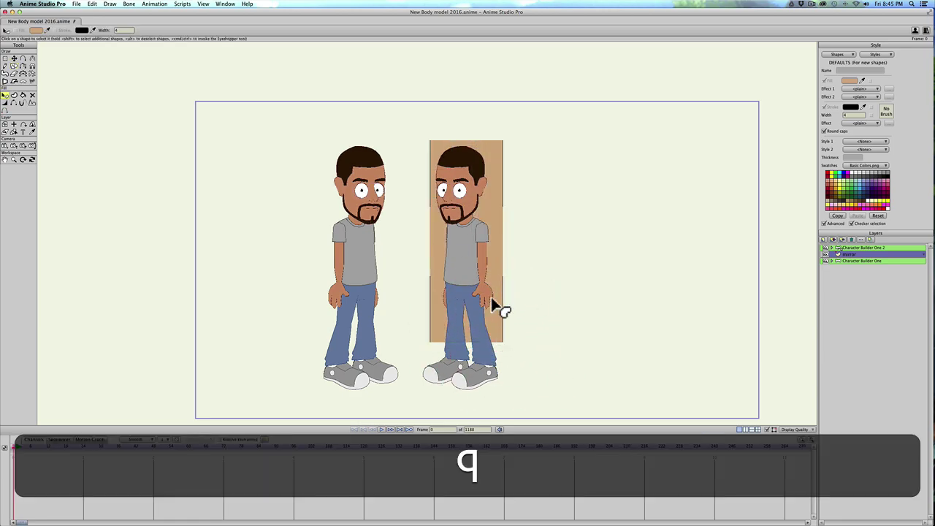
{"action": "left_click", "coordinate": [499, 283]}
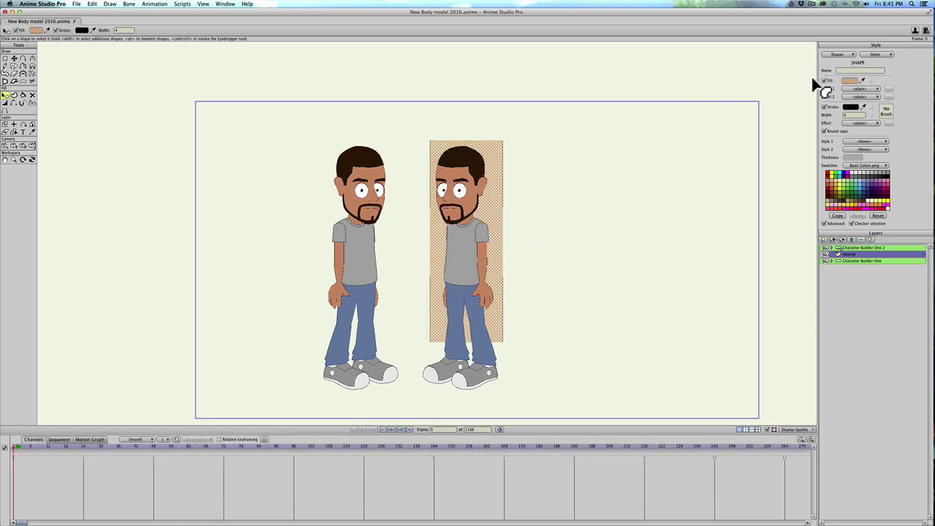
{"action": "left_click", "coordinate": [849, 81]}
{"action": "left_click", "coordinate": [622, 243]}
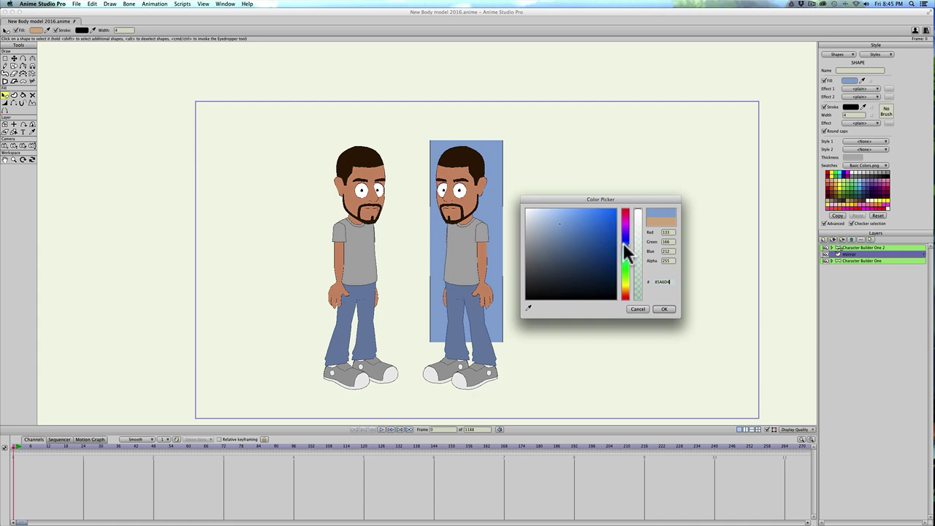
{"action": "mouse_move", "coordinate": [600, 231]}
{"action": "left_mouse_down"}
{"action": "mouse_move", "coordinate": [582, 243]}
{"action": "mouse_move", "coordinate": [577, 216]}
{"action": "left_mouse_up"}
{"action": "left_click", "coordinate": [665, 308]}
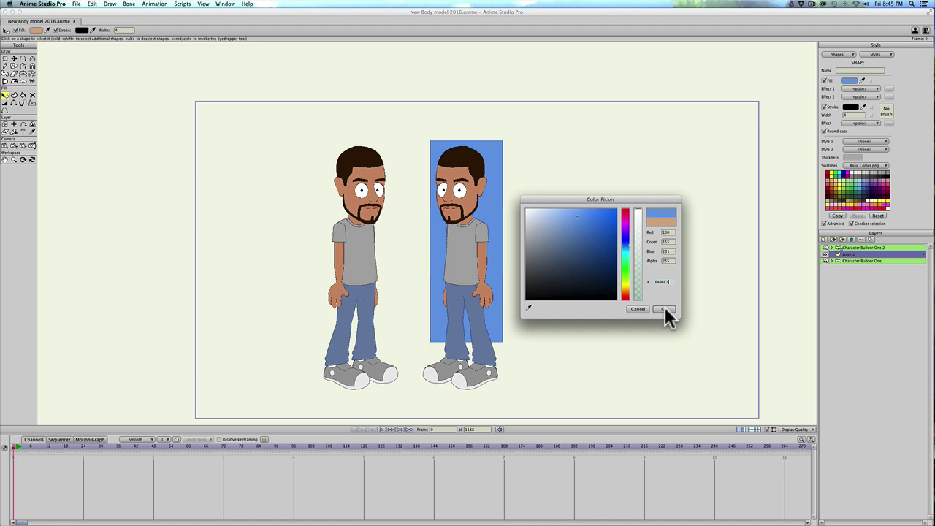
Pull the rectangle's left corners inward and straighten its right edge into a slanted perspective panel.
{"action": "key", "text": "t"}
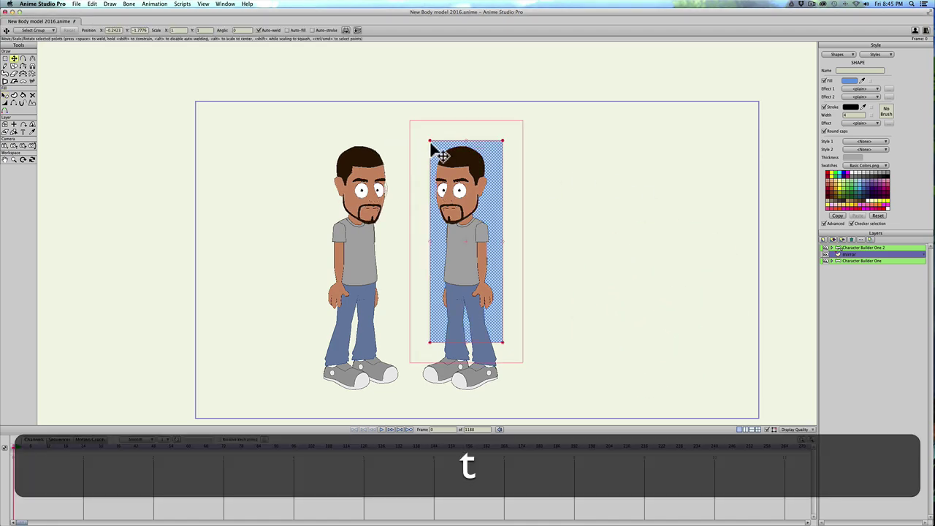
{"action": "left_click", "coordinate": [432, 144]}
{"action": "left_click_drag", "start_coordinate": [431, 143], "coordinate": [431, 153]}
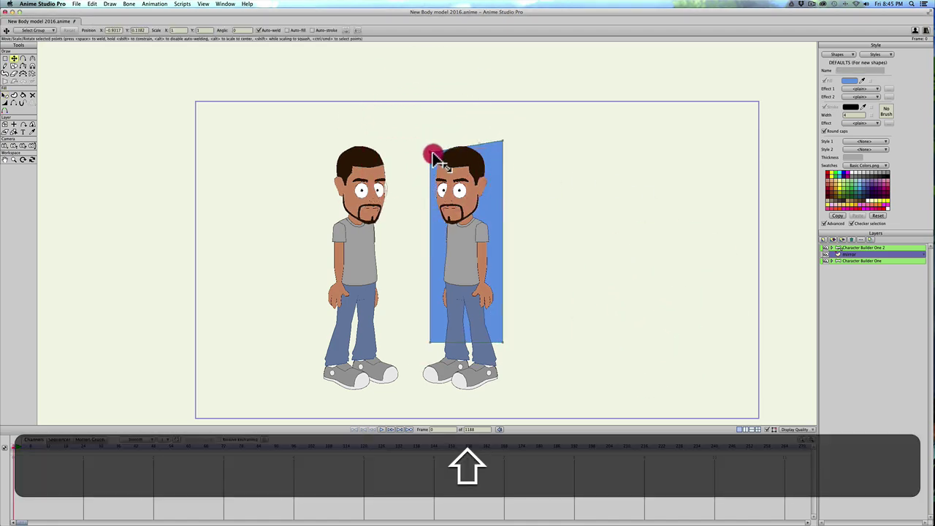
{"action": "left_click_drag", "start_coordinate": [432, 342], "coordinate": [431, 321]}
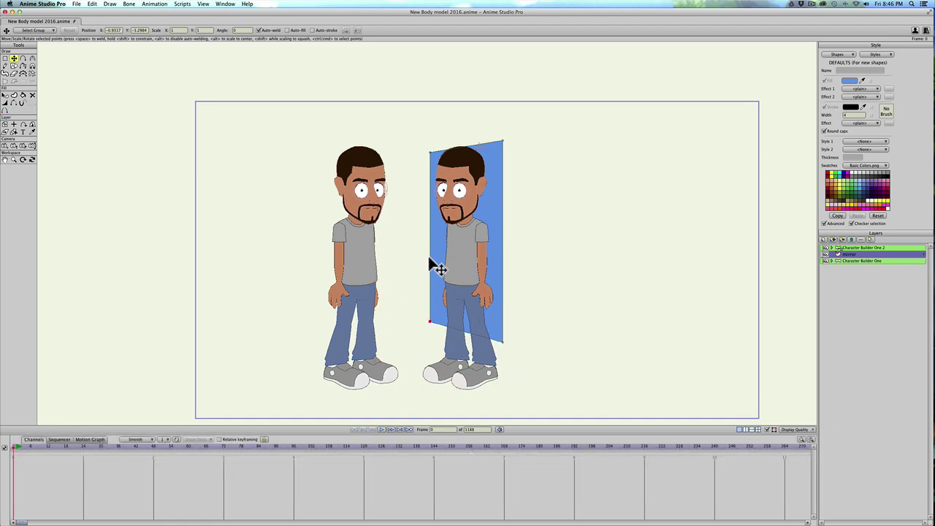
{"action": "left_click", "coordinate": [501, 140]}
{"action": "left_click_drag", "start_coordinate": [501, 141], "coordinate": [499, 140]}
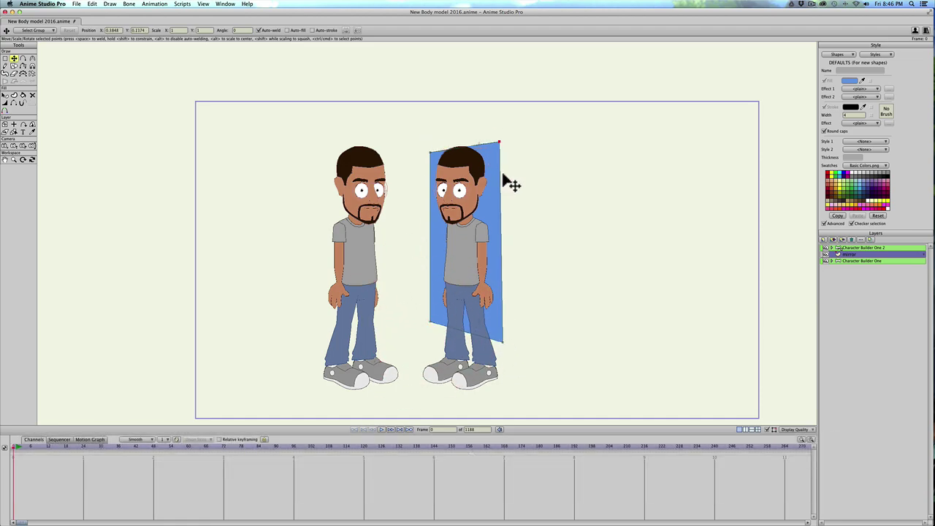
{"action": "left_click_drag", "start_coordinate": [503, 341], "coordinate": [497, 341]}
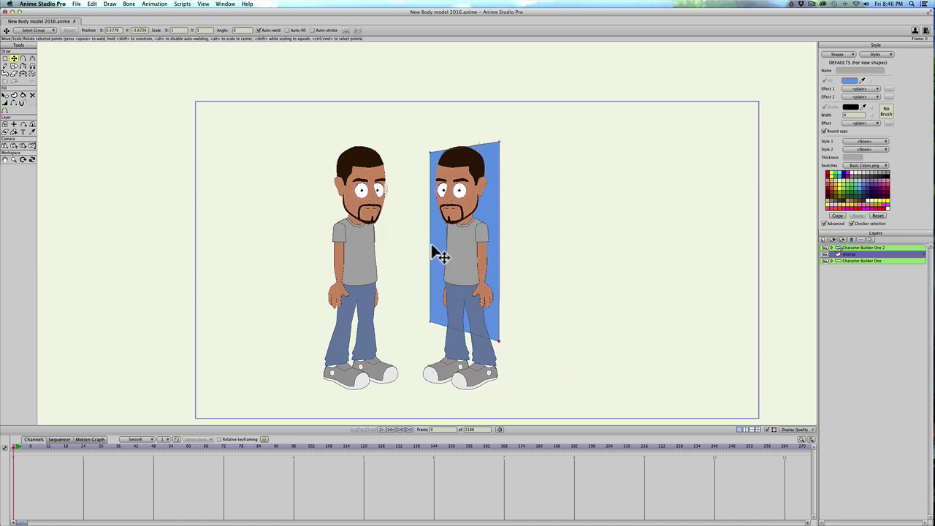
Create a group layer named 'mirror group' and move it to the top of the layer stack.
{"action": "left_click", "coordinate": [821, 239]}
{"action": "left_click", "coordinate": [828, 256]}
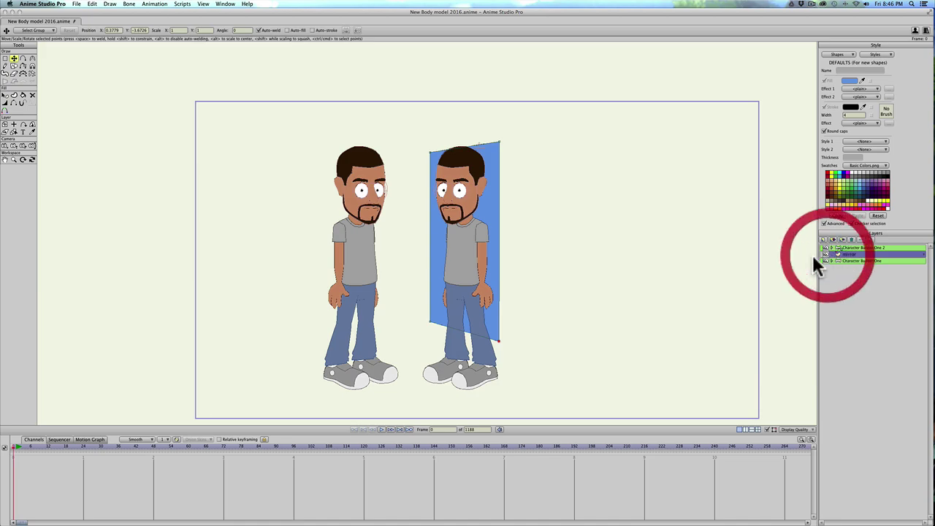
{"action": "left_click", "coordinate": [861, 255]}
{"action": "left_click", "coordinate": [778, 249]}
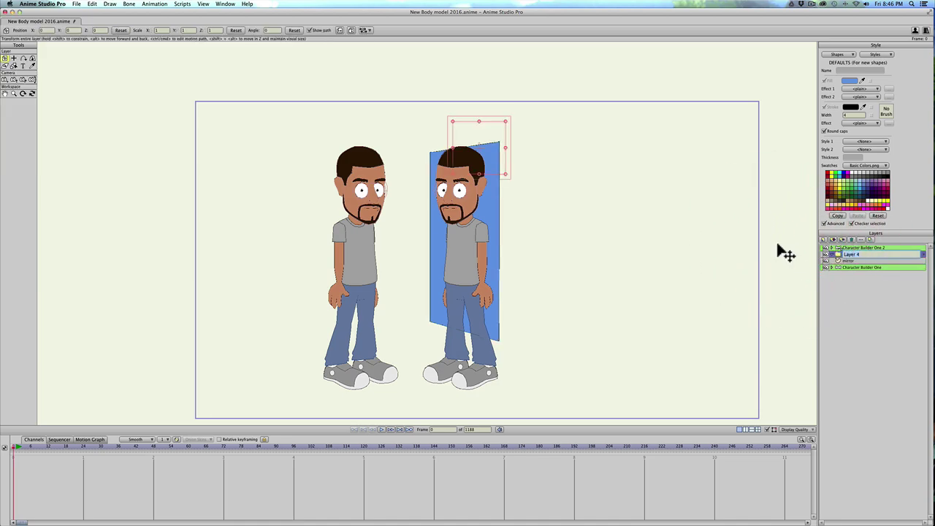
{"action": "type", "text": "mi"}
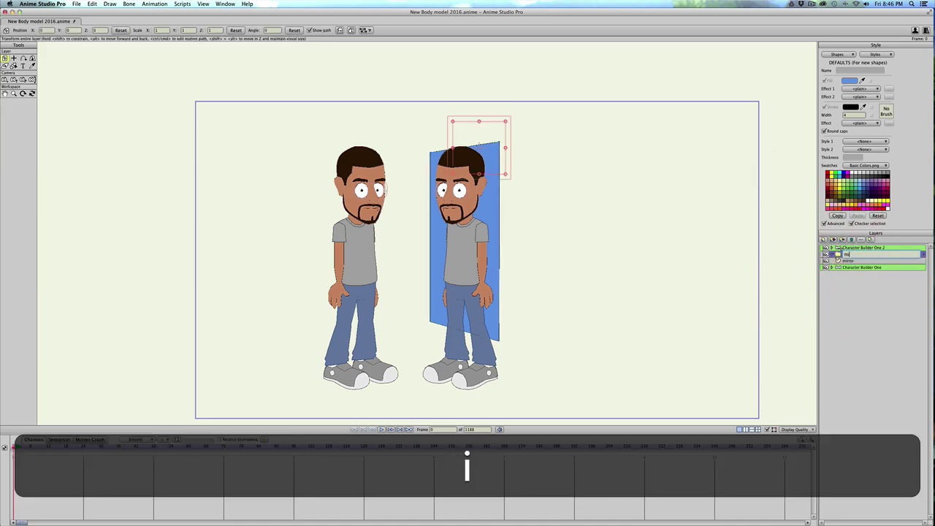
{"action": "type", "text": "rror group"}
{"action": "key", "text": "Return"}
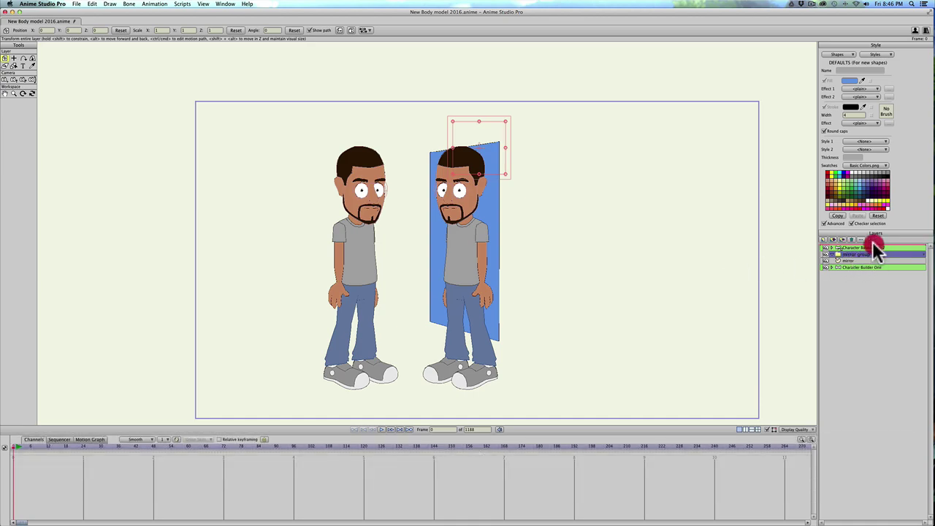
{"action": "left_click_drag", "start_coordinate": [873, 241], "coordinate": [872, 241]}
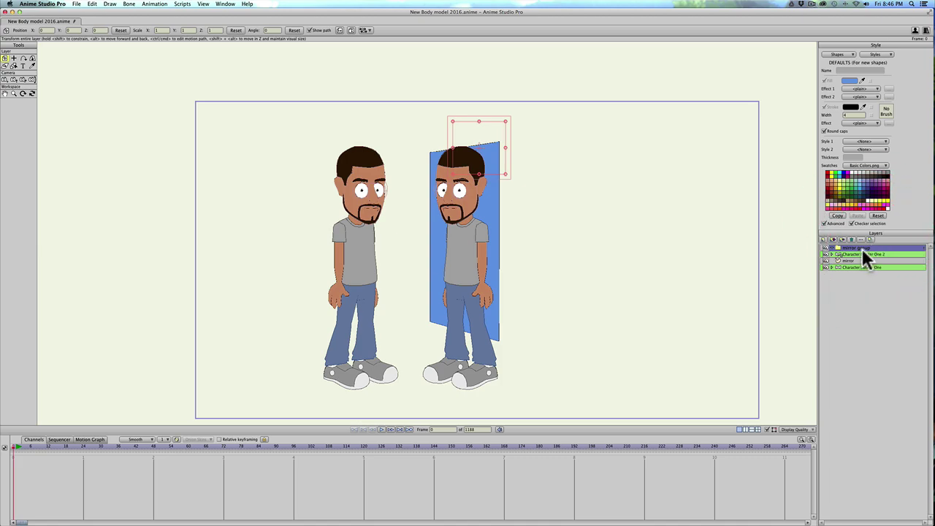
Move Character Builder One 2 and the mirror layer into mirror group.
{"action": "left_click", "coordinate": [861, 253]}
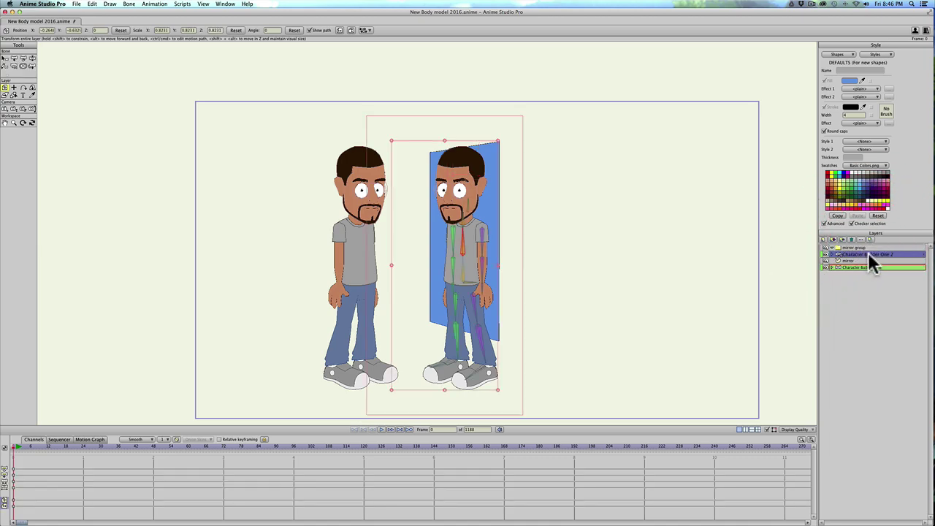
{"action": "left_click", "coordinate": [851, 260], "text": "shift"}
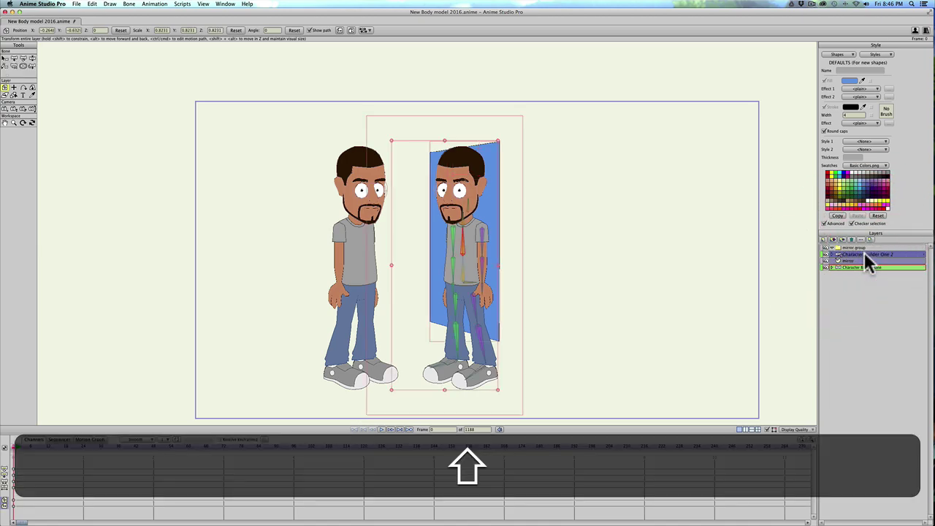
{"action": "left_click_drag", "start_coordinate": [864, 252], "coordinate": [865, 249]}
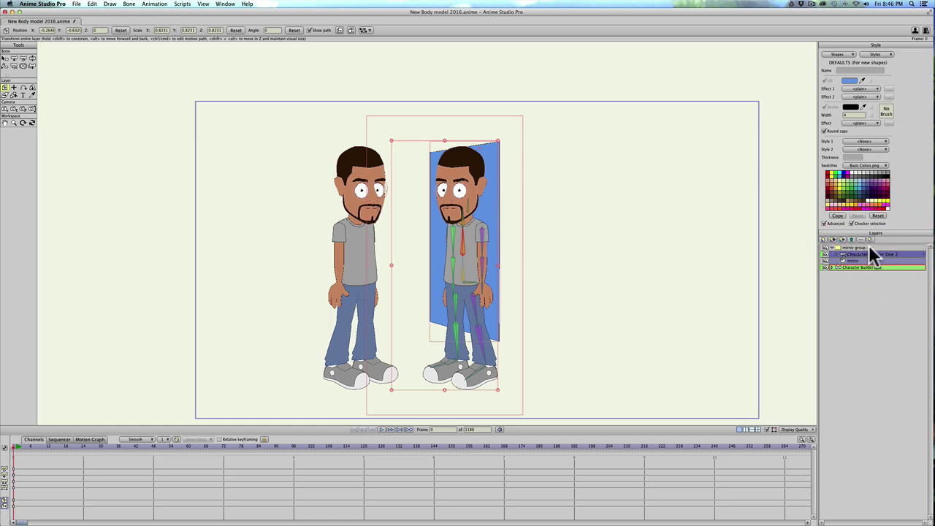
Set mirror group's masking to Hide all in its layer settings.
{"action": "double_click", "coordinate": [869, 247]}
{"action": "left_click", "coordinate": [660, 140]}
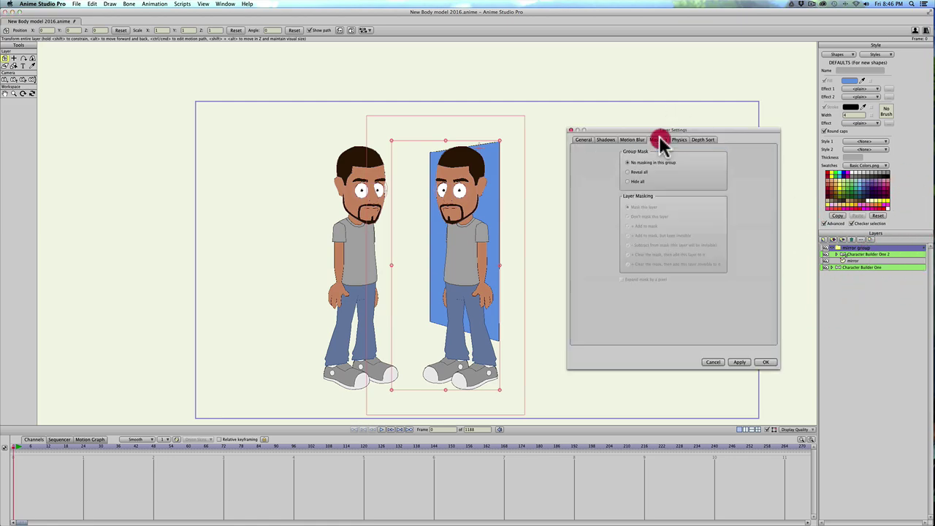
{"action": "left_click", "coordinate": [626, 181]}
{"action": "left_click", "coordinate": [738, 362]}
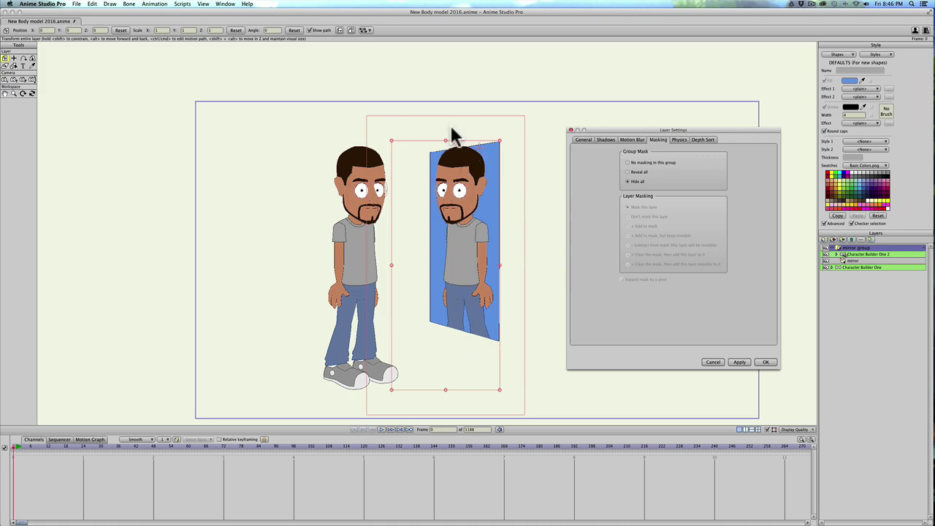
{"action": "left_click", "coordinate": [765, 362]}
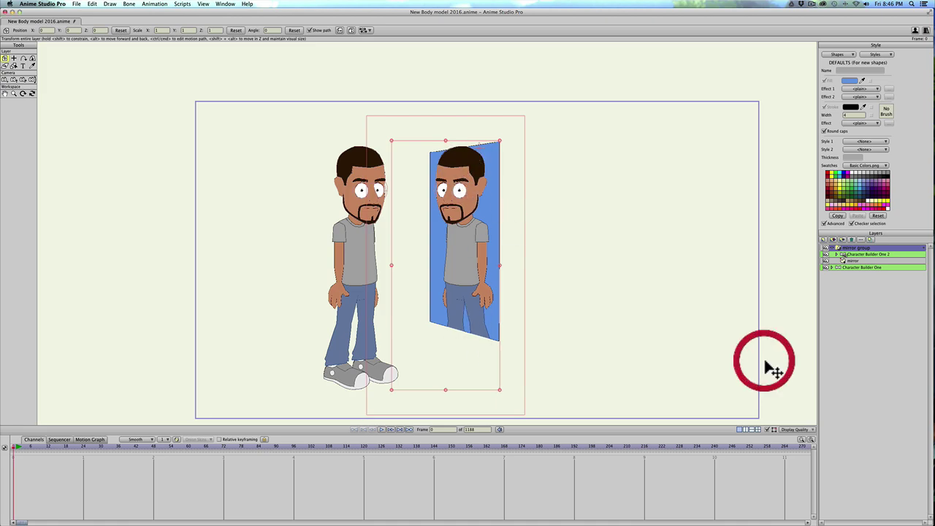
Turn on Exclude strokes in the mirror layer's masking settings.
{"action": "double_click", "coordinate": [863, 260]}
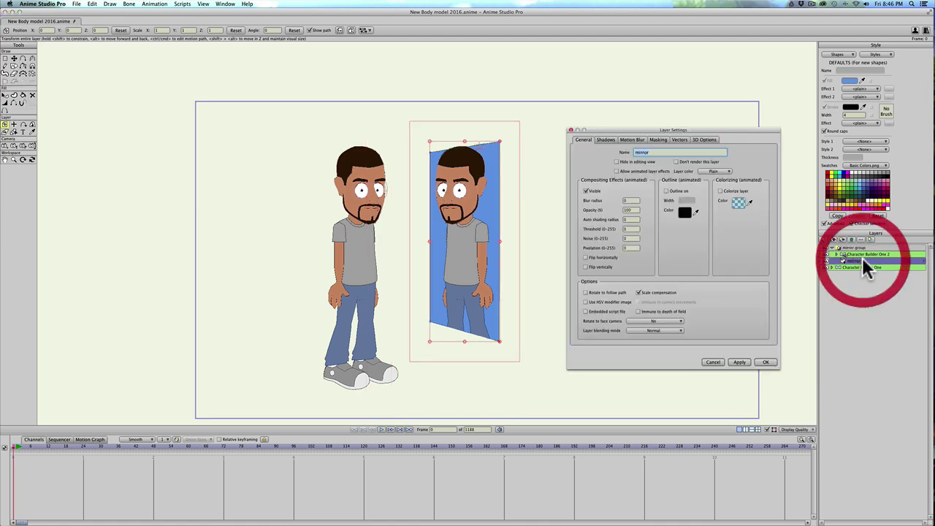
{"action": "left_click", "coordinate": [657, 139]}
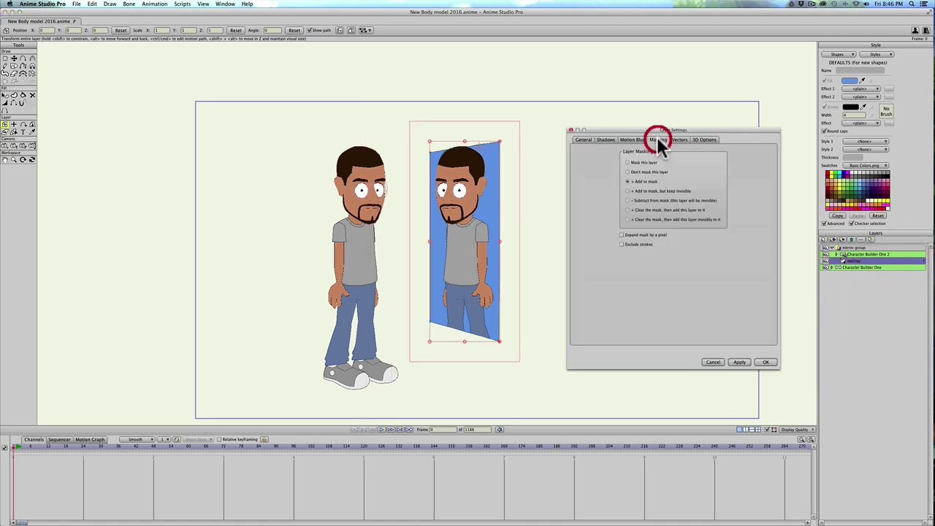
{"action": "left_click", "coordinate": [622, 244]}
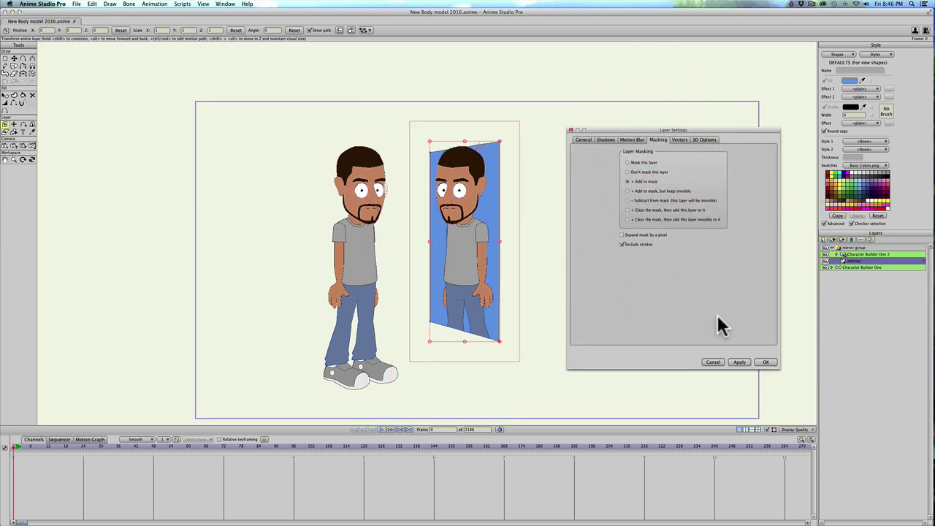
{"action": "left_click", "coordinate": [739, 361]}
{"action": "left_click", "coordinate": [764, 362]}
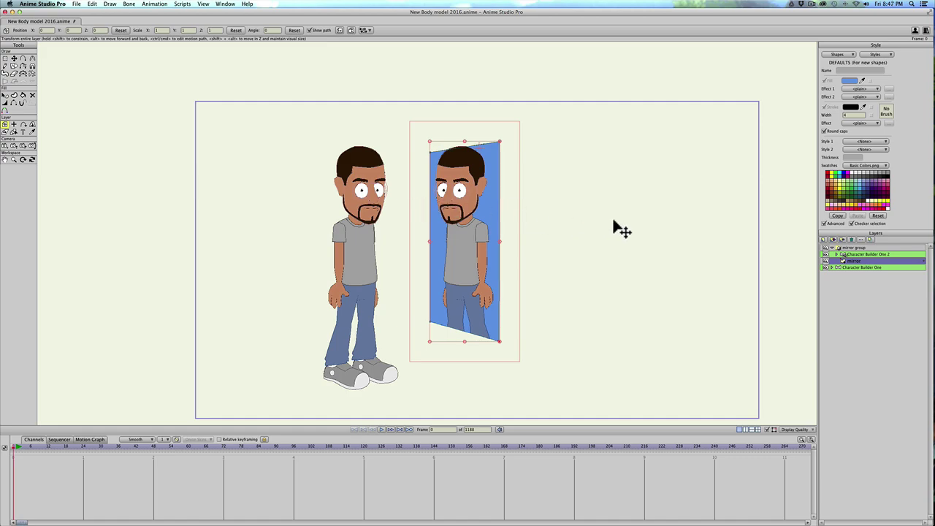
Pose Character Builder One at frame 7, swinging an arm out and bending the torso sideways.
{"action": "left_click", "coordinate": [857, 267]}
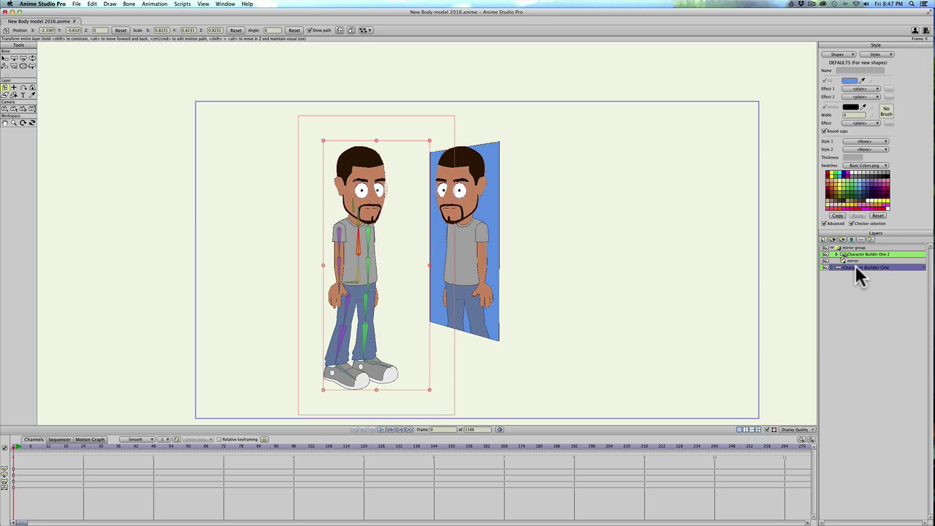
{"action": "left_click", "coordinate": [33, 444]}
{"action": "key", "text": "z"}
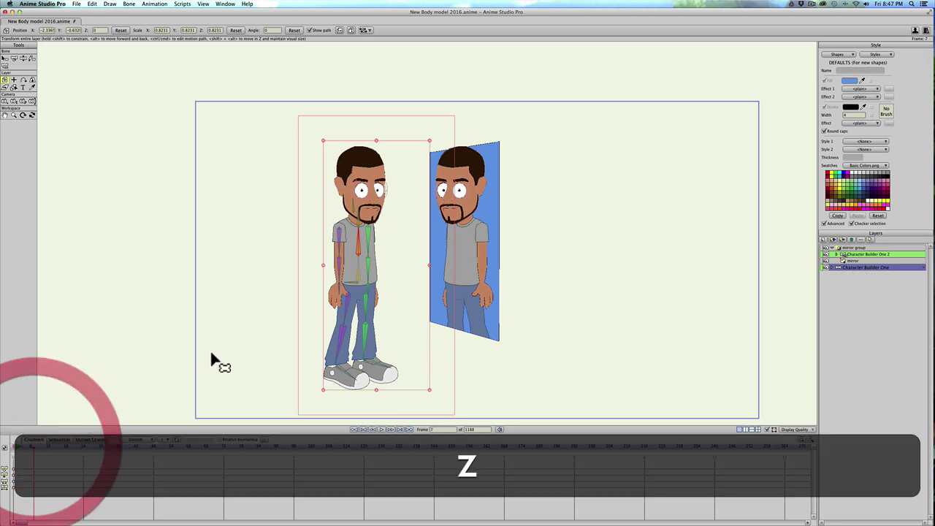
{"action": "left_click_drag", "start_coordinate": [334, 267], "coordinate": [274, 263]}
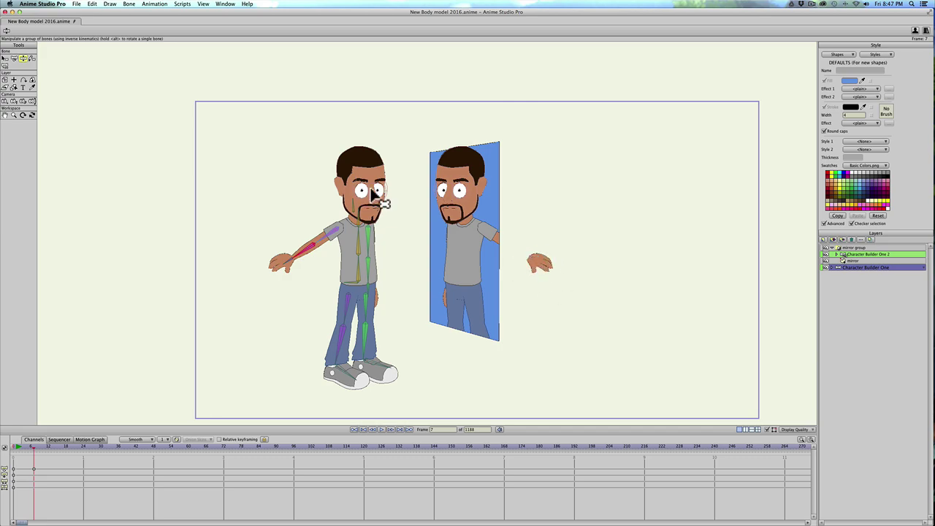
{"action": "left_click_drag", "start_coordinate": [360, 232], "coordinate": [334, 231]}
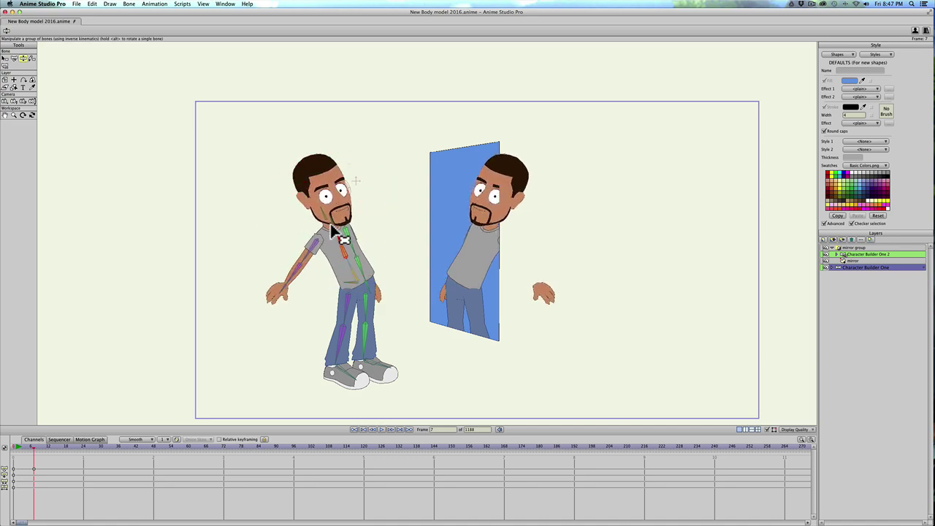
Render the frame to check the reflection, then delete the frame 7 test-pose keyframe.
{"action": "key", "text": "super+r"}
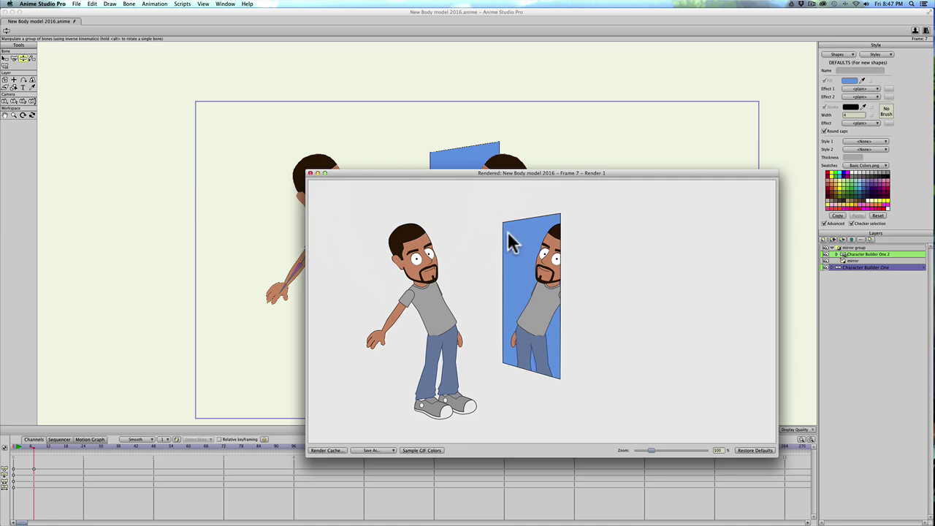
{"action": "left_click", "coordinate": [310, 172]}
{"action": "left_click", "coordinate": [34, 468]}
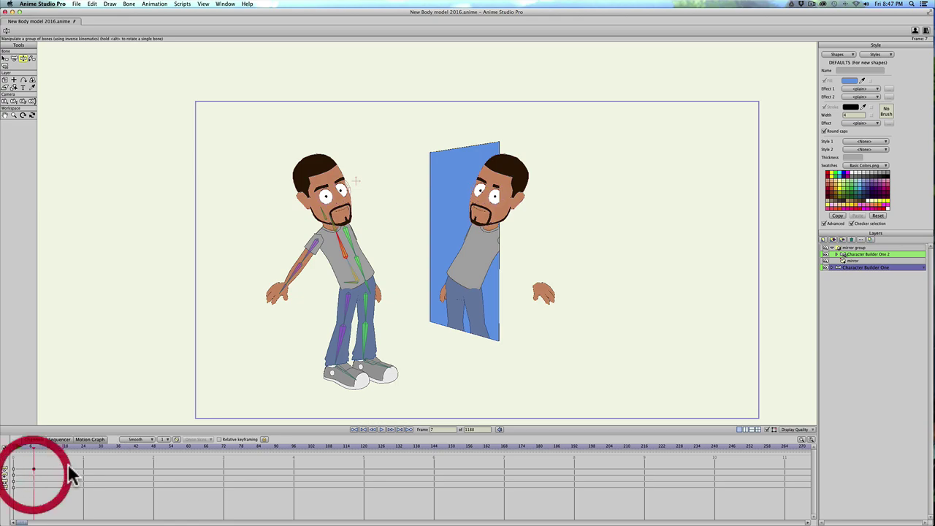
{"action": "key", "text": "BackSpace"}
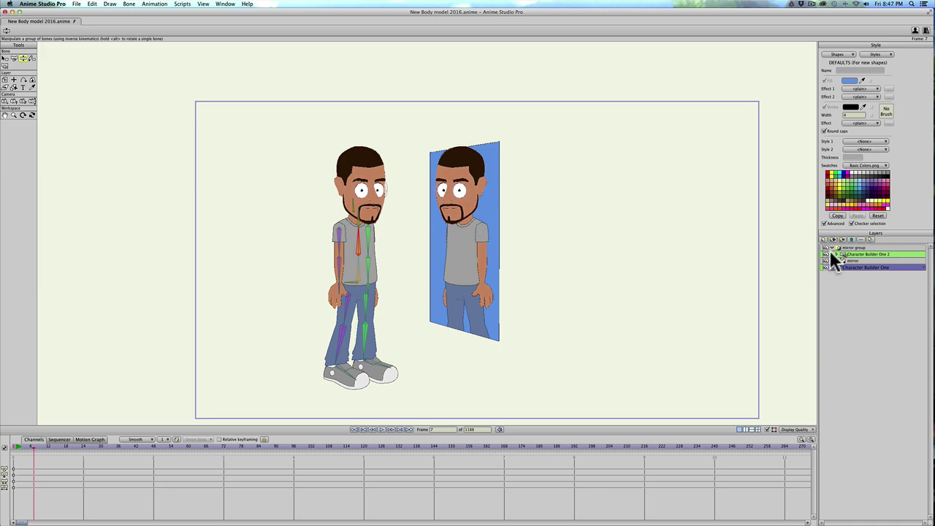
Duplicate the mirror layer and move mirror 2 to the top of mirror group.
{"action": "left_click", "coordinate": [849, 261]}
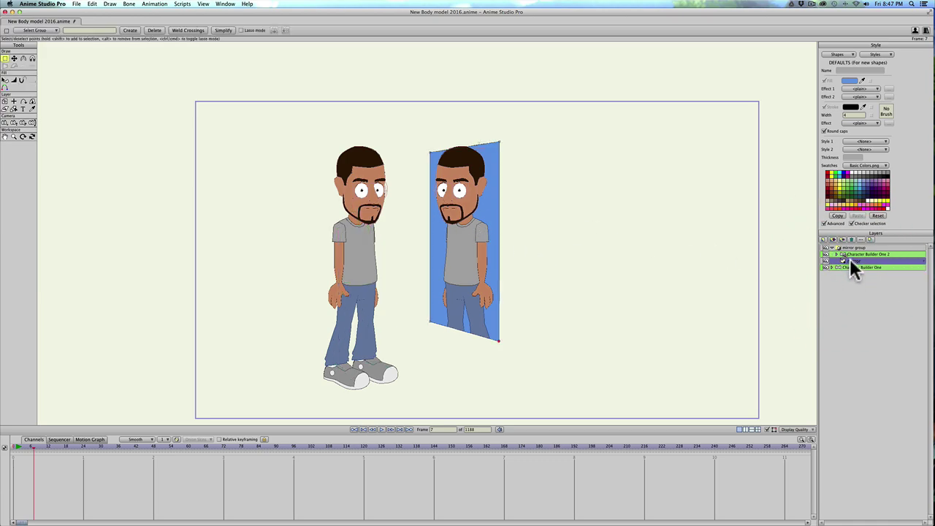
{"action": "left_click", "coordinate": [833, 239]}
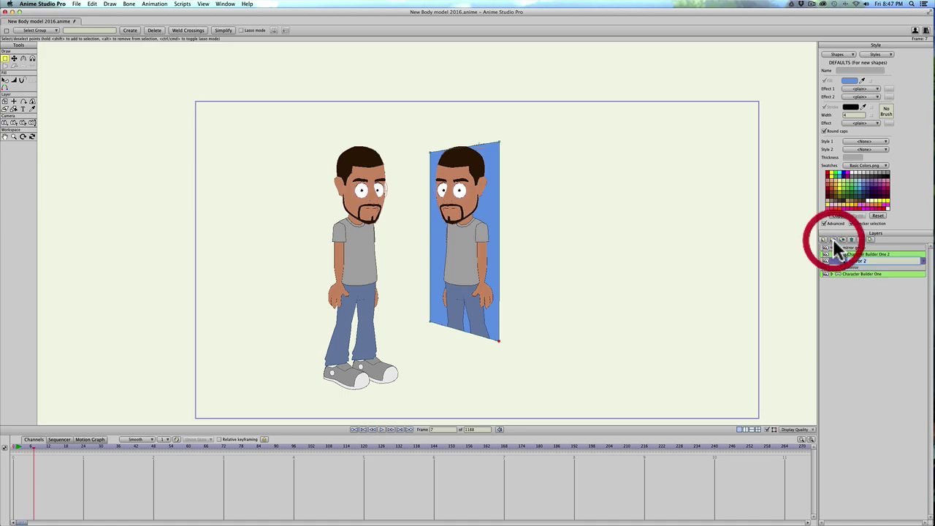
{"action": "left_click_drag", "start_coordinate": [833, 260], "coordinate": [836, 250]}
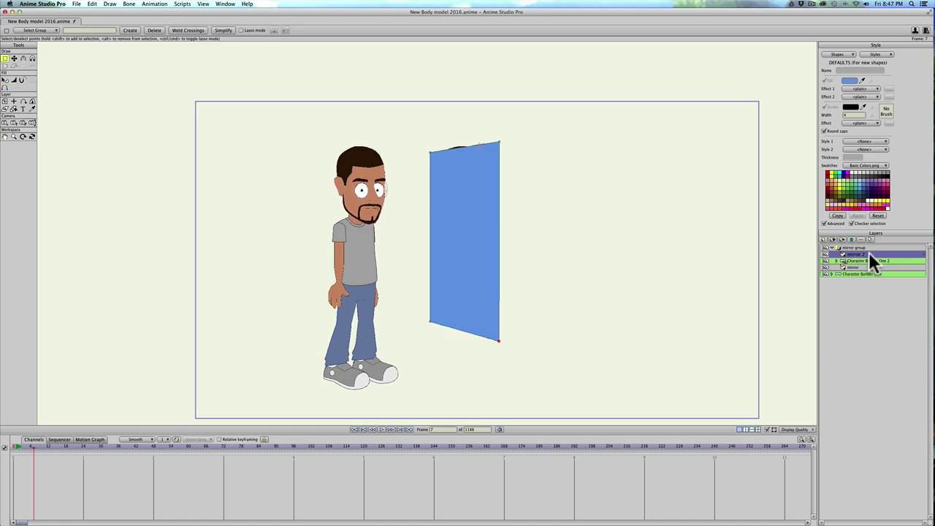
Set mirror 2's masking to Don't mask this layer.
{"action": "double_click", "coordinate": [868, 252]}
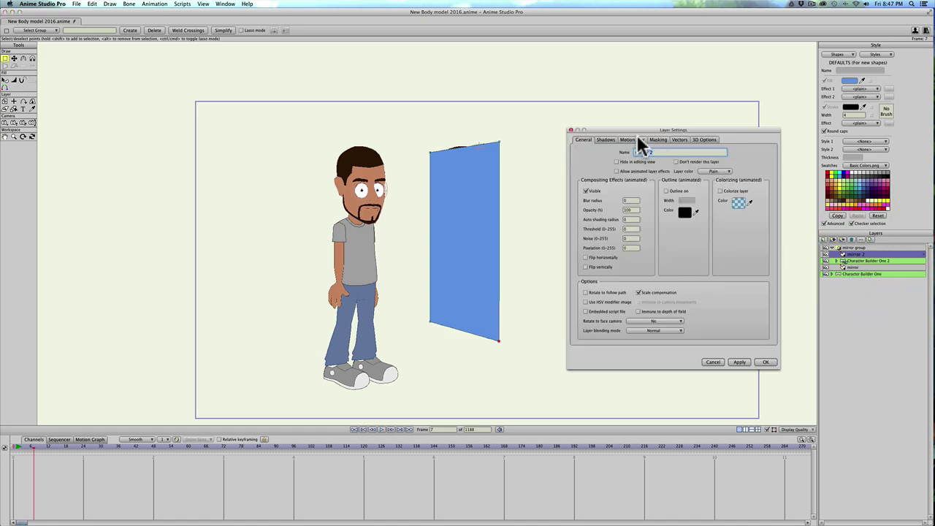
{"action": "left_click", "coordinate": [656, 139]}
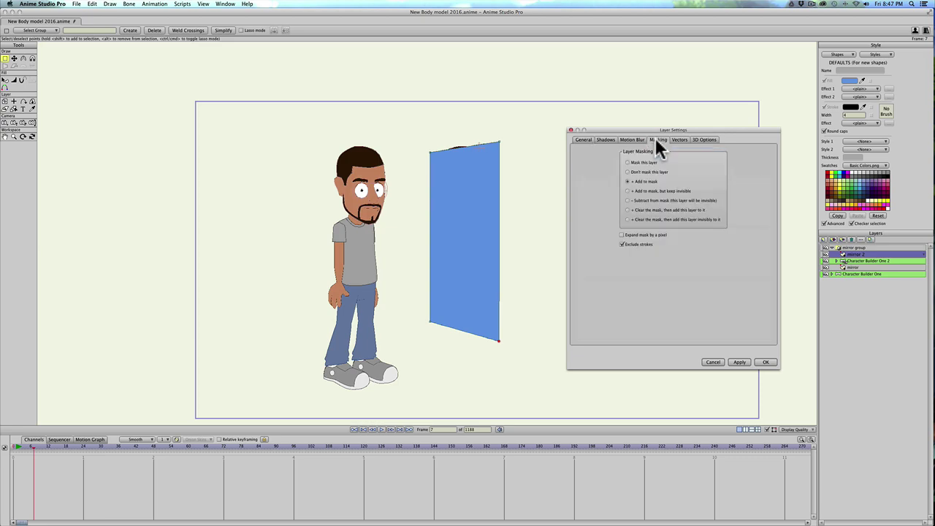
{"action": "left_click", "coordinate": [627, 172]}
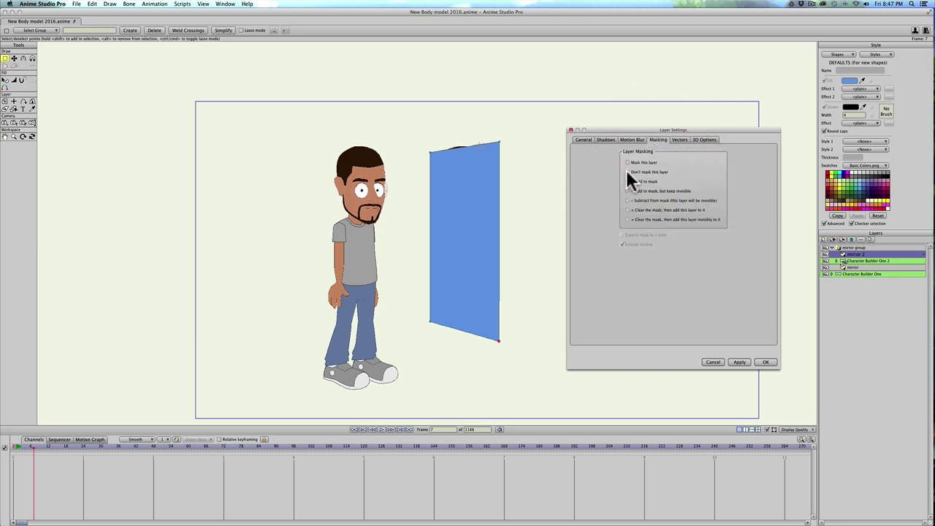
{"action": "left_click", "coordinate": [737, 362]}
{"action": "left_click", "coordinate": [764, 362]}
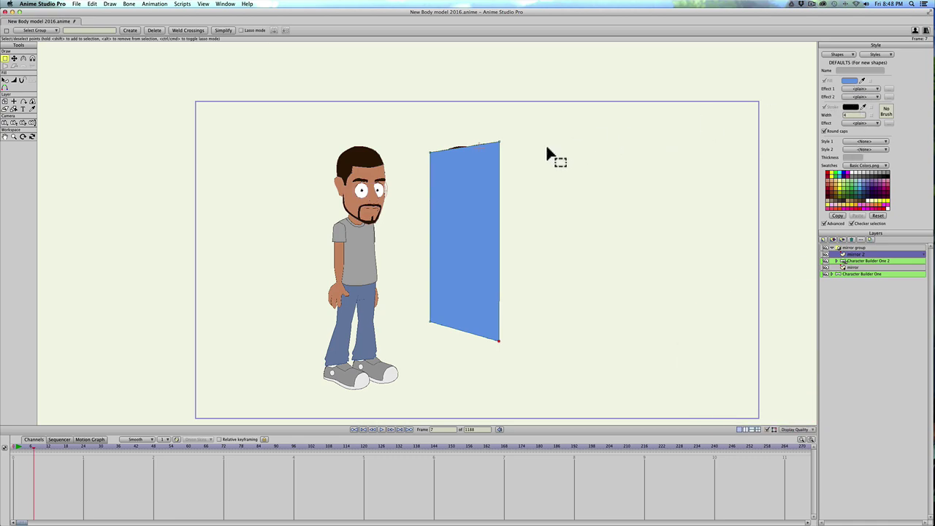
Apply a Gradient fill effect to the mirror 2 glass shape.
{"action": "key", "text": "q"}
{"action": "left_click", "coordinate": [476, 189]}
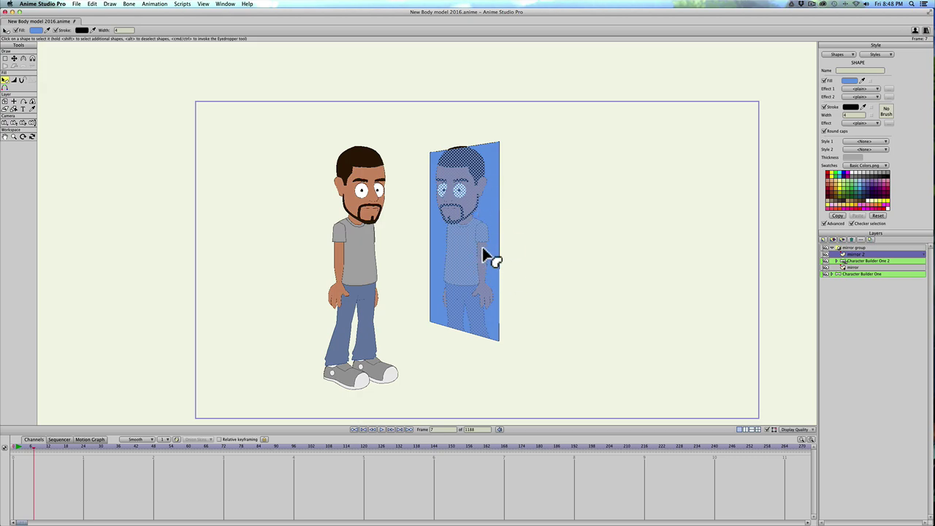
{"action": "left_click", "coordinate": [859, 88]}
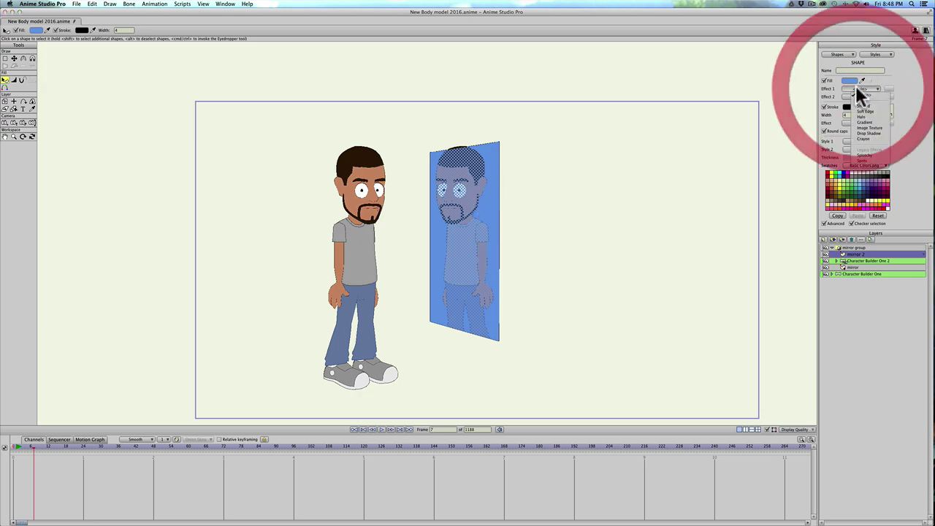
{"action": "left_click", "coordinate": [860, 119]}
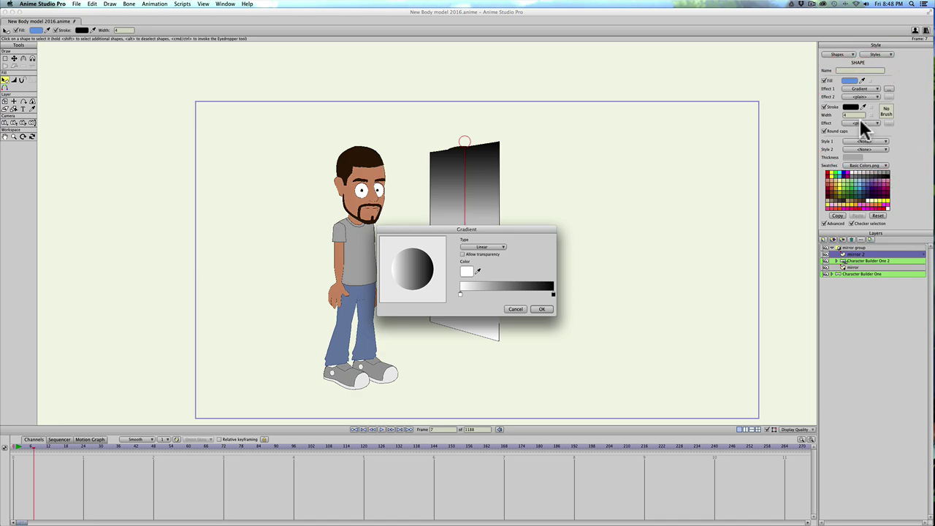
Add a white colour stop to the gradient and delete its black end stop.
{"action": "left_click", "coordinate": [482, 291]}
{"action": "left_click", "coordinate": [466, 271]}
{"action": "left_click_drag", "start_coordinate": [532, 218], "coordinate": [517, 199]}
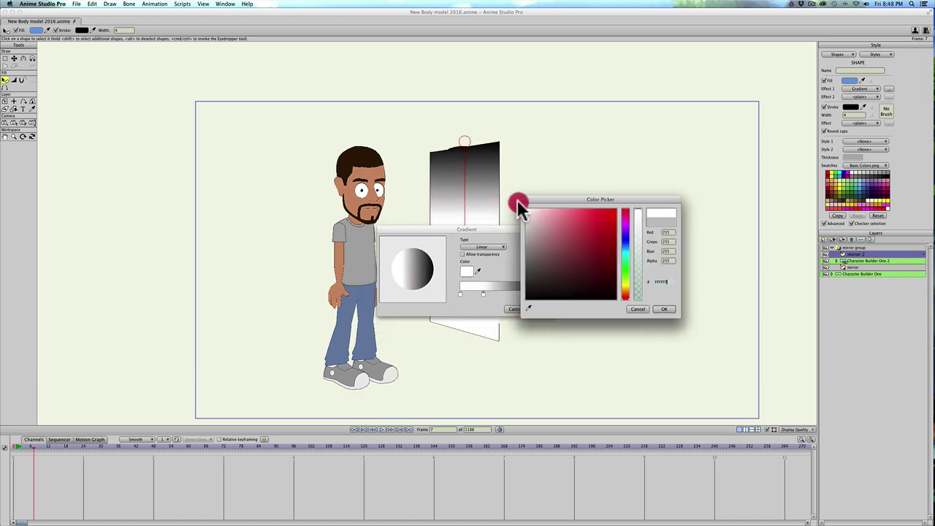
{"action": "left_click", "coordinate": [661, 308]}
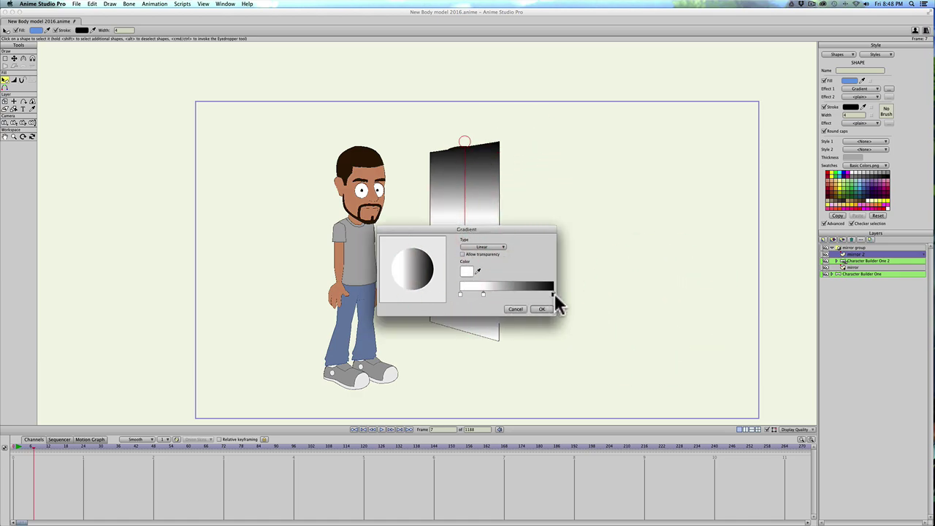
{"action": "left_click", "coordinate": [553, 295]}
{"action": "key", "text": "BackSpace"}
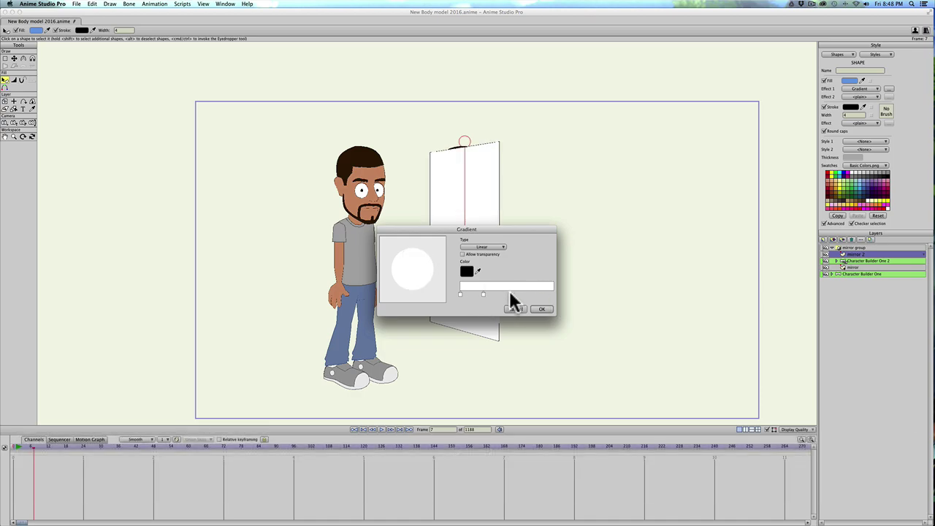
Add three more colour stops to the gradient, including one at the right end.
{"action": "left_click", "coordinate": [522, 295]}
{"action": "left_click", "coordinate": [537, 295]}
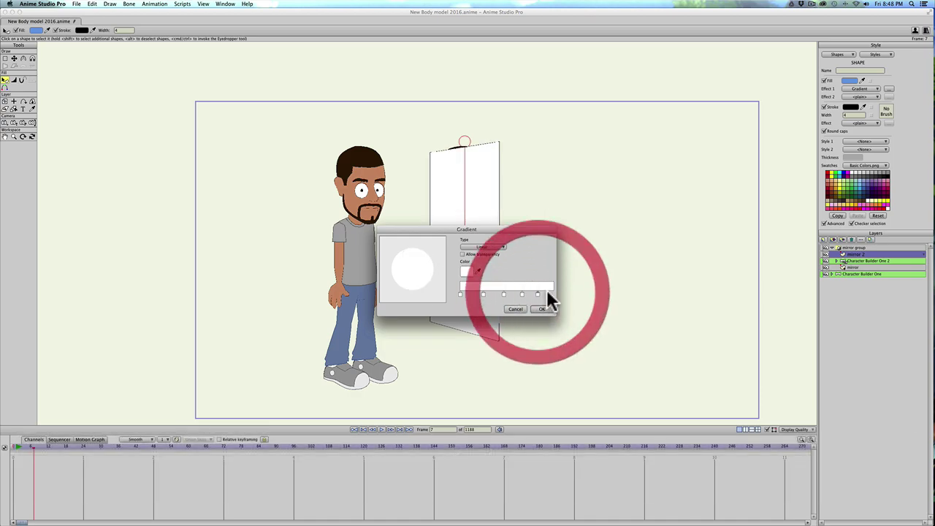
{"action": "left_click", "coordinate": [550, 294]}
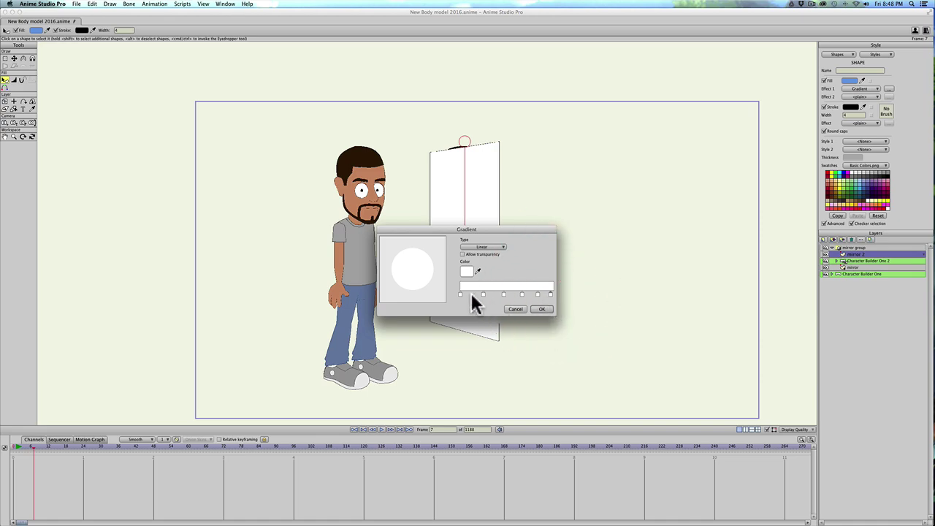
{"action": "left_click", "coordinate": [550, 295]}
Set the left-end stop and the next stop to alpha 0, fully transparent.
{"action": "left_click", "coordinate": [459, 293]}
{"action": "left_click", "coordinate": [467, 271]}
{"action": "left_click", "coordinate": [636, 295]}
{"action": "left_click_drag", "start_coordinate": [636, 294], "coordinate": [637, 306]}
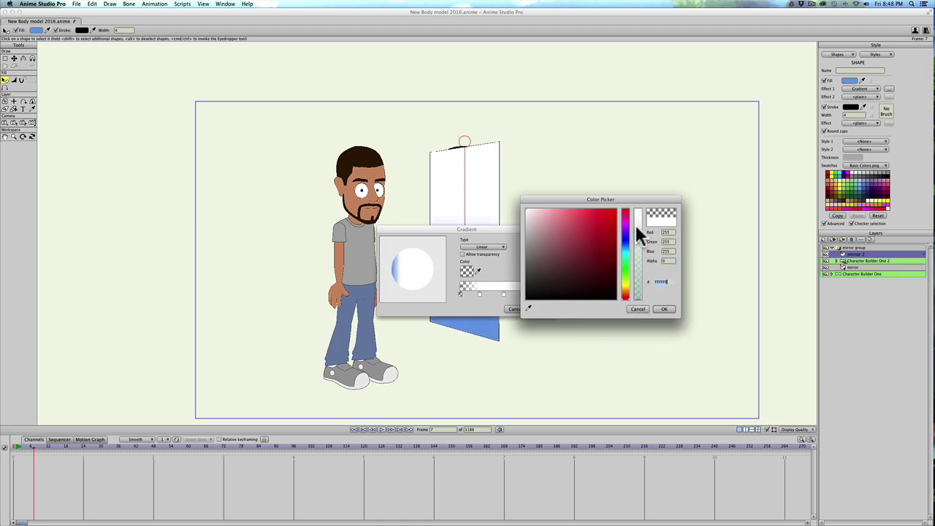
{"action": "left_click", "coordinate": [666, 309]}
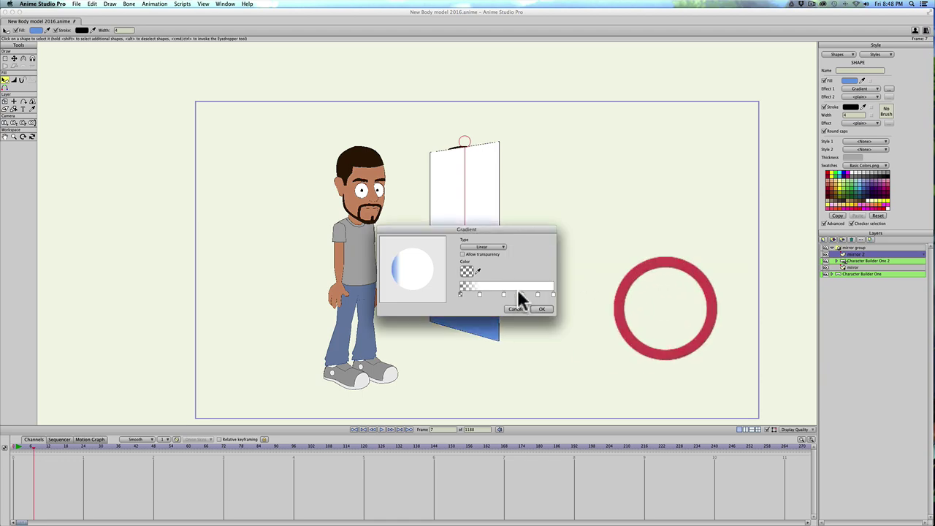
{"action": "left_click", "coordinate": [503, 294]}
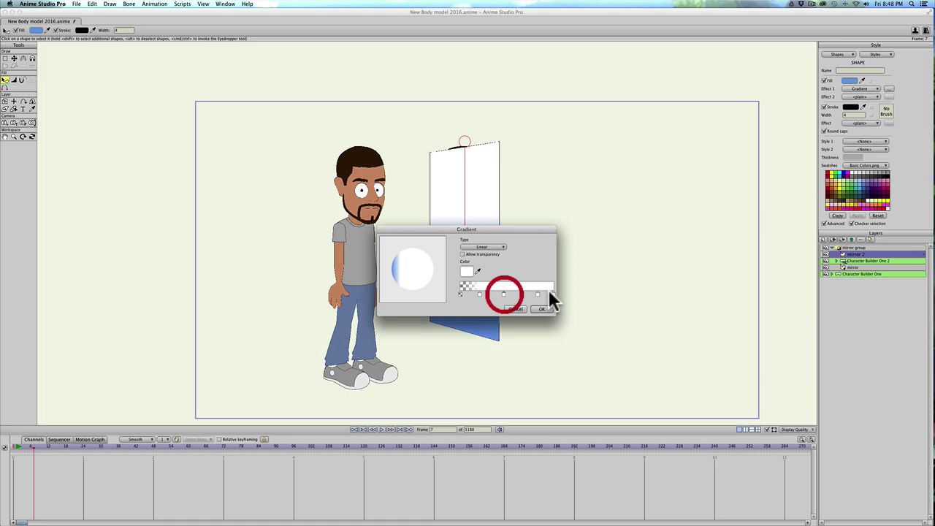
{"action": "left_click", "coordinate": [469, 272]}
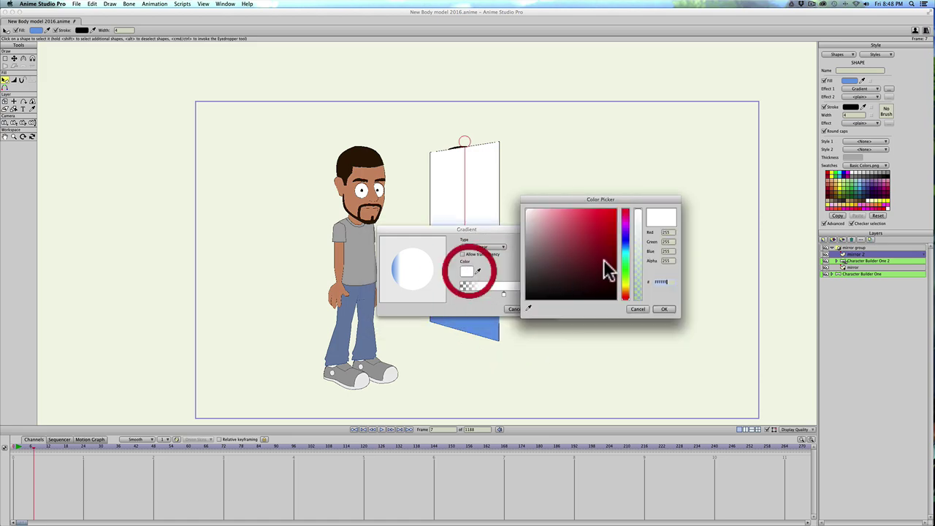
{"action": "left_click_drag", "start_coordinate": [636, 263], "coordinate": [639, 310]}
{"action": "left_click", "coordinate": [661, 309]}
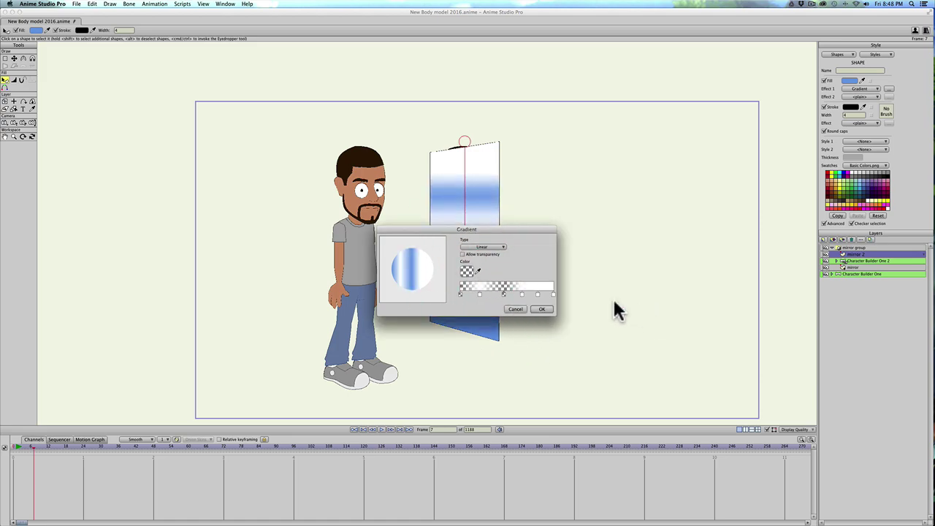
Enable Allow transparency, make one stop fully transparent, and shift the right-hand stop further right.
{"action": "left_click", "coordinate": [462, 253]}
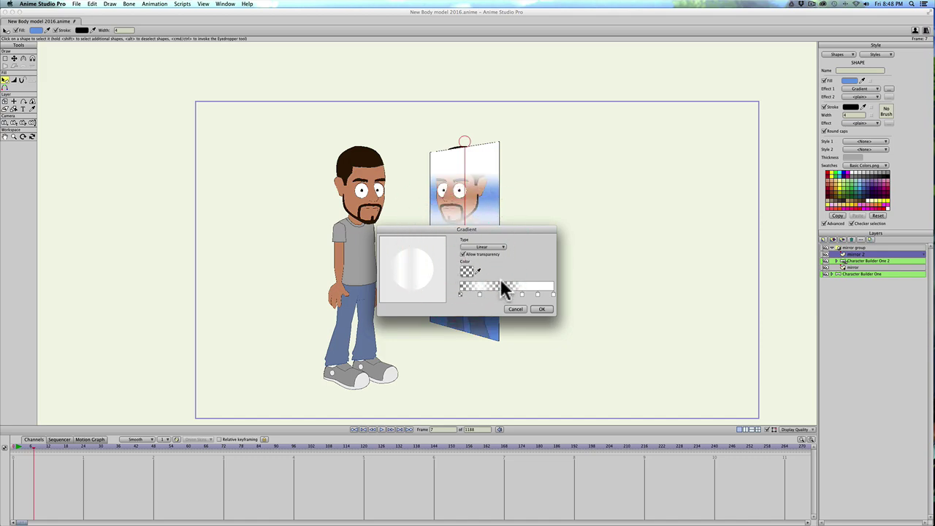
{"action": "left_click", "coordinate": [536, 291]}
{"action": "left_click", "coordinate": [466, 270]}
{"action": "left_click", "coordinate": [640, 308]}
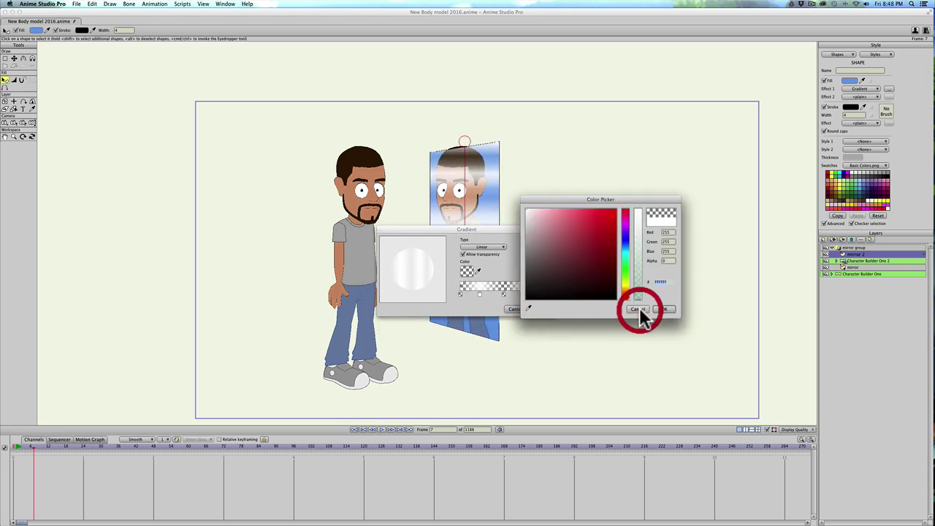
{"action": "left_click", "coordinate": [664, 309]}
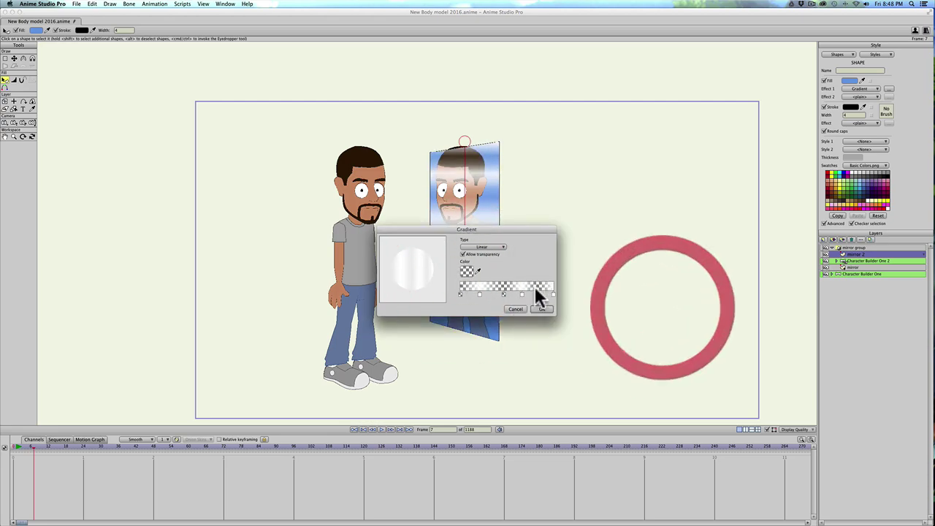
{"action": "left_click", "coordinate": [538, 293]}
{"action": "left_click_drag", "start_coordinate": [538, 292], "coordinate": [546, 293]}
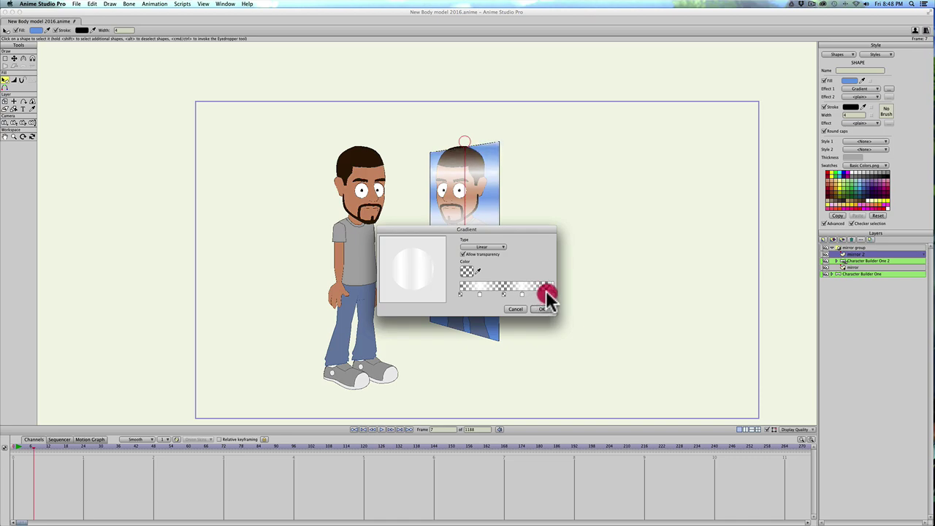
Make the left gradient stop fully transparent.
{"action": "left_click", "coordinate": [470, 291]}
{"action": "left_click", "coordinate": [466, 271]}
{"action": "left_click", "coordinate": [636, 295]}
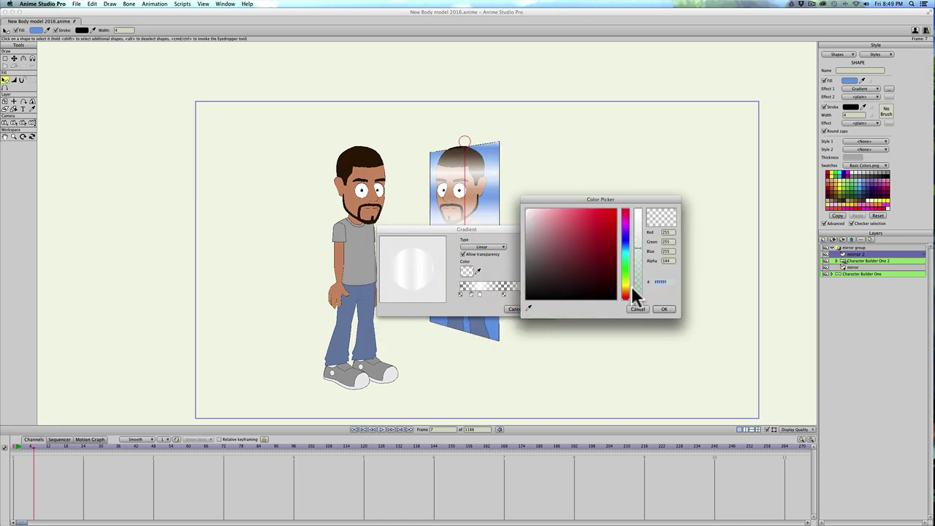
{"action": "left_click_drag", "start_coordinate": [639, 295], "coordinate": [641, 308]}
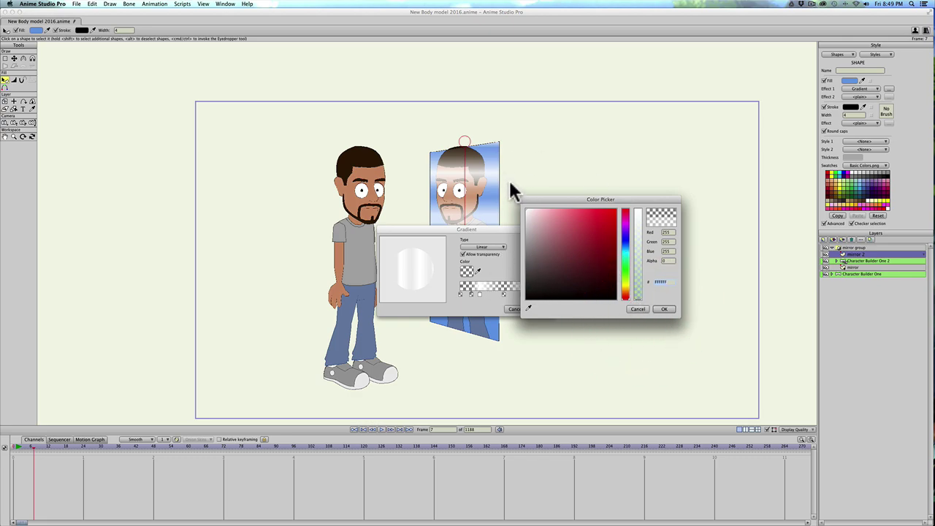
{"action": "left_click", "coordinate": [664, 309]}
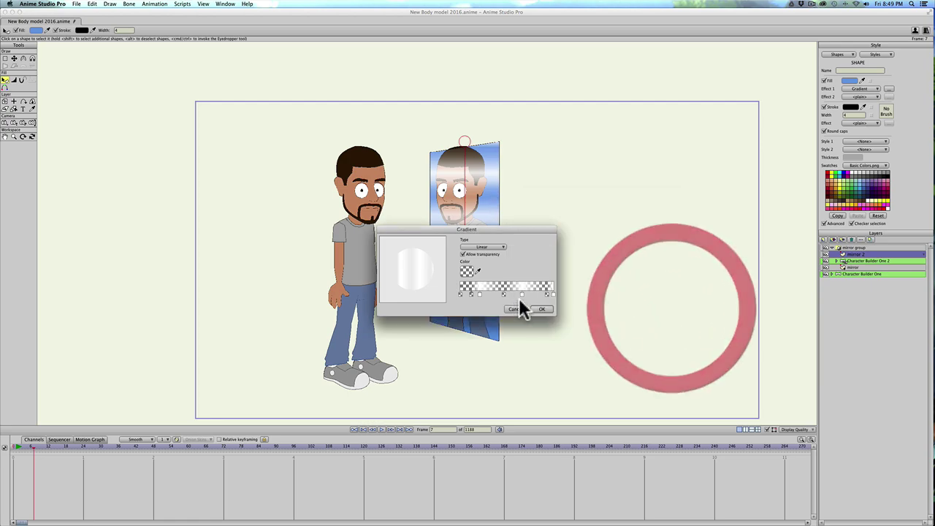
{"action": "left_click", "coordinate": [468, 270]}
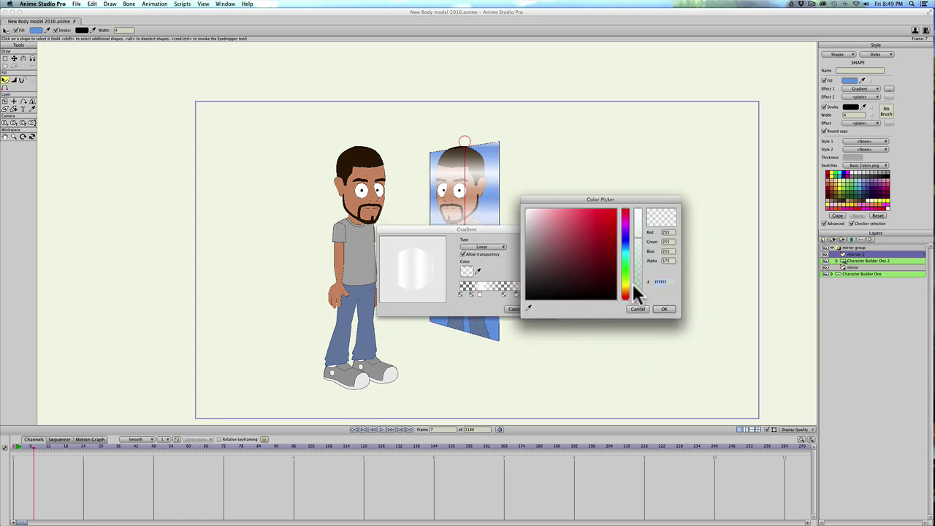
{"action": "left_click", "coordinate": [640, 311]}
{"action": "left_click", "coordinate": [661, 309]}
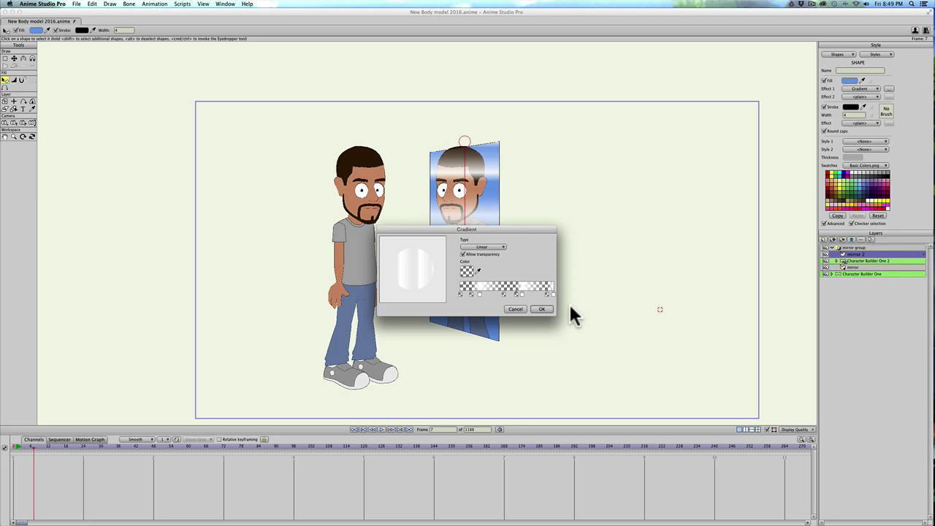
Give another gradient stop a partly transparent colour and slide it slightly right.
{"action": "left_click", "coordinate": [530, 293]}
{"action": "left_click", "coordinate": [531, 293]}
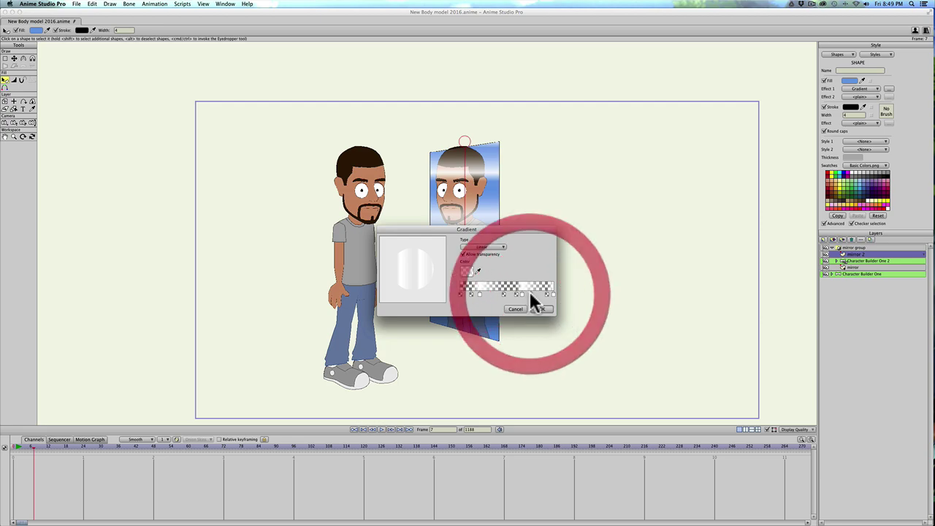
{"action": "left_click", "coordinate": [467, 270]}
{"action": "left_click", "coordinate": [641, 295]}
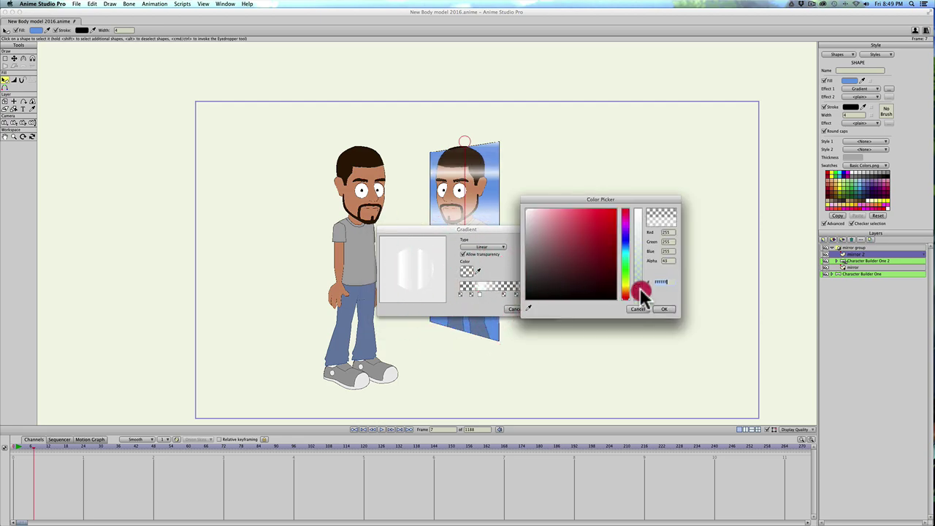
{"action": "left_click", "coordinate": [658, 311]}
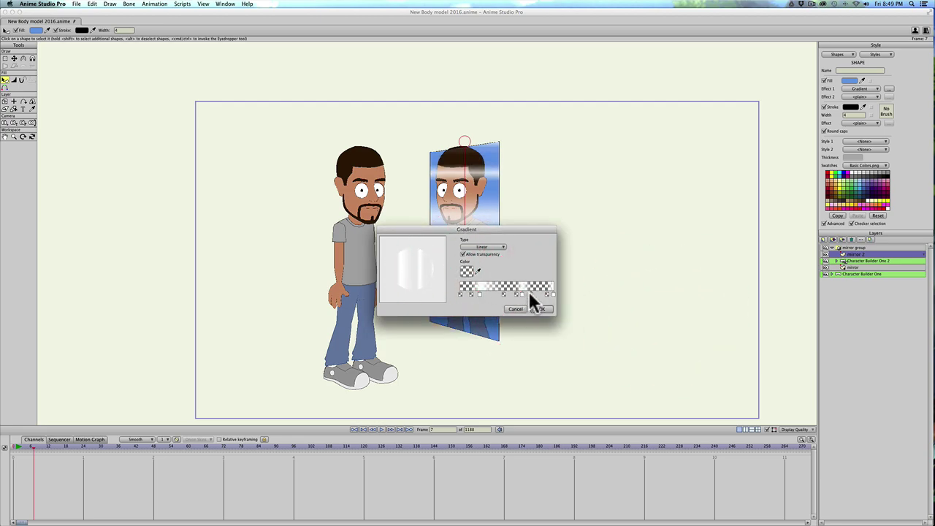
{"action": "mouse_move", "coordinate": [529, 291]}
{"action": "left_mouse_down"}
{"action": "mouse_move", "coordinate": [542, 295]}
{"action": "mouse_move", "coordinate": [533, 285]}
{"action": "left_mouse_up"}
Apply the gradient to the mirror, angle its shine diagonally across the glass, and preview a render.
{"action": "left_click", "coordinate": [544, 309]}
{"action": "left_click", "coordinate": [446, 167]}
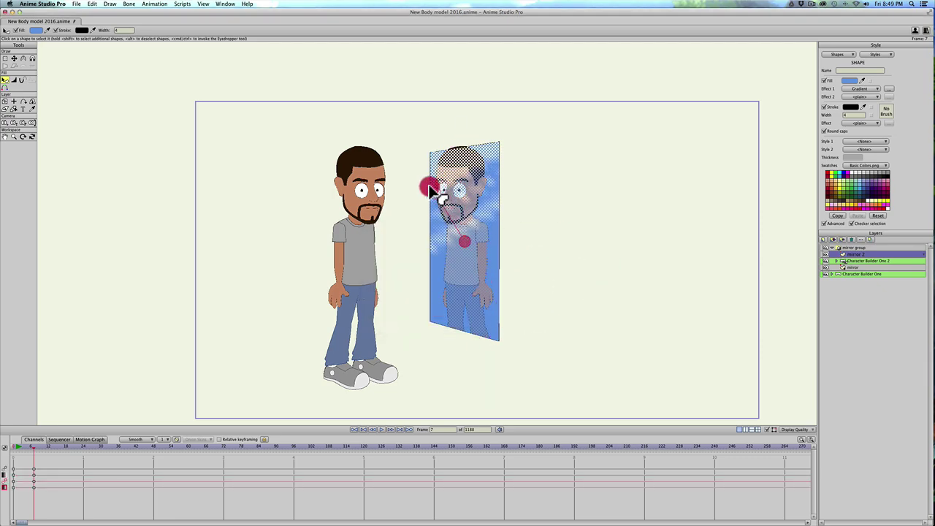
{"action": "left_click_drag", "start_coordinate": [428, 183], "coordinate": [490, 267]}
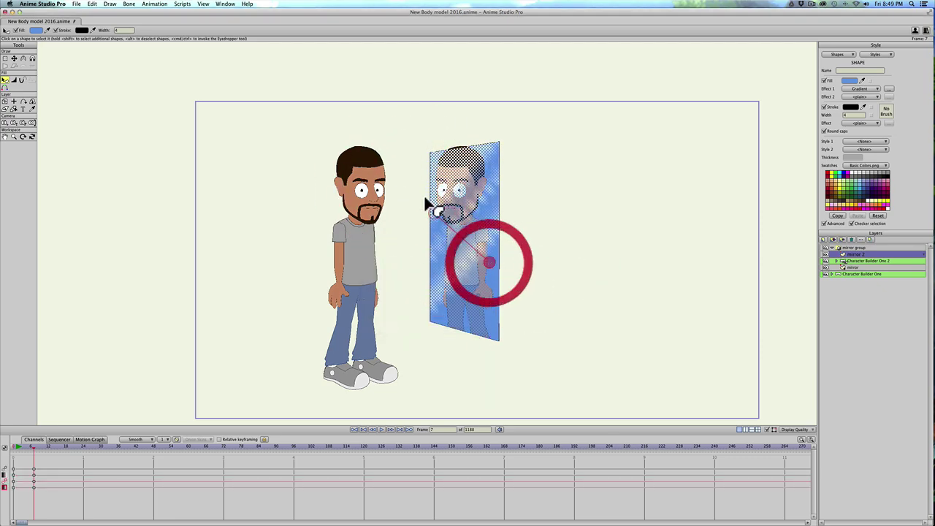
{"action": "left_click_drag", "start_coordinate": [428, 208], "coordinate": [434, 233]}
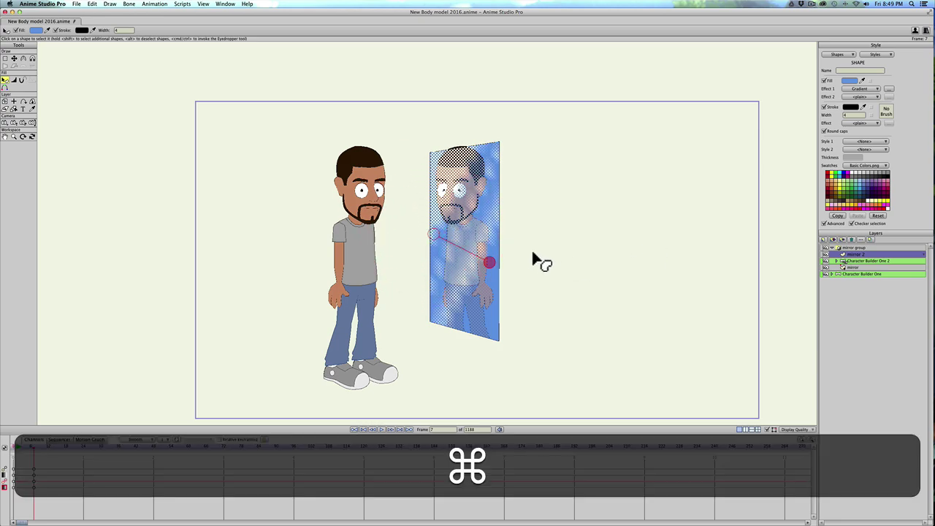
{"action": "key", "text": "super+r"}
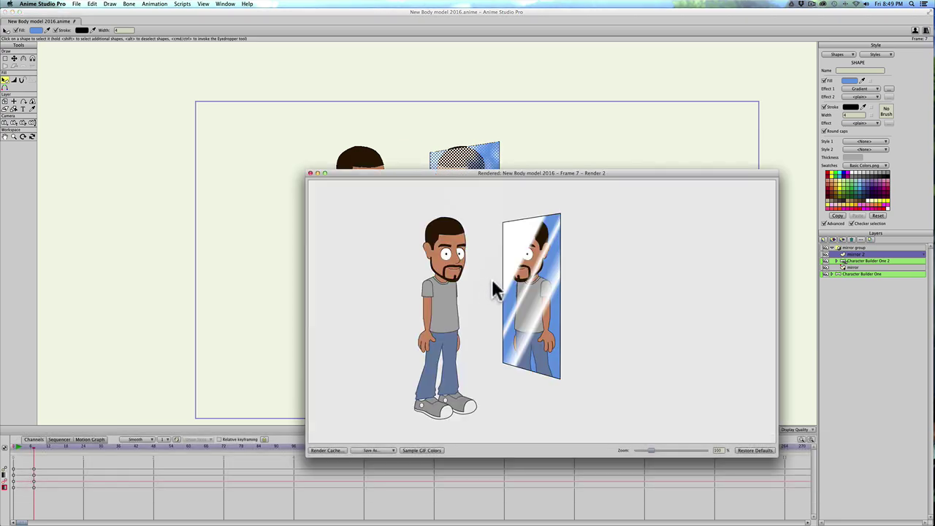
{"action": "left_click", "coordinate": [310, 173]}
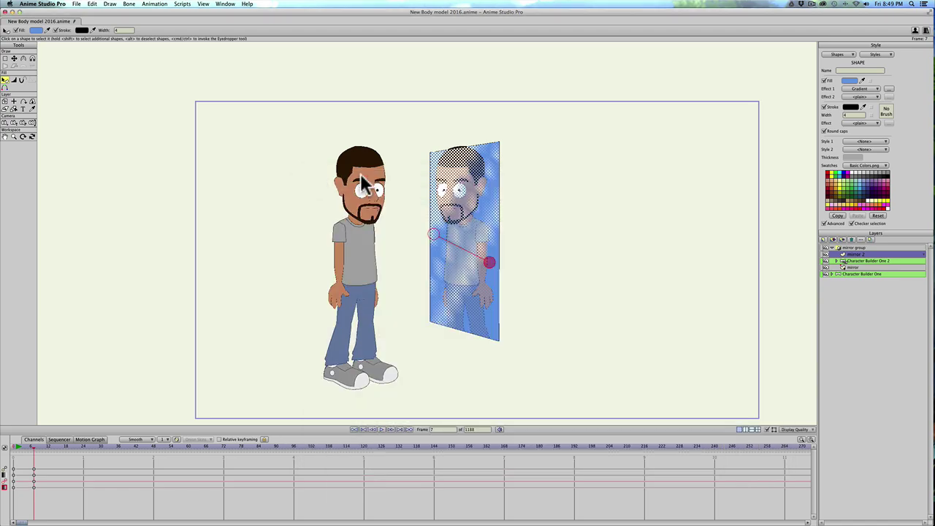
Reopen the mirror gradient and make its right-end stop fully transparent (Alpha 0).
{"action": "left_click", "coordinate": [887, 88]}
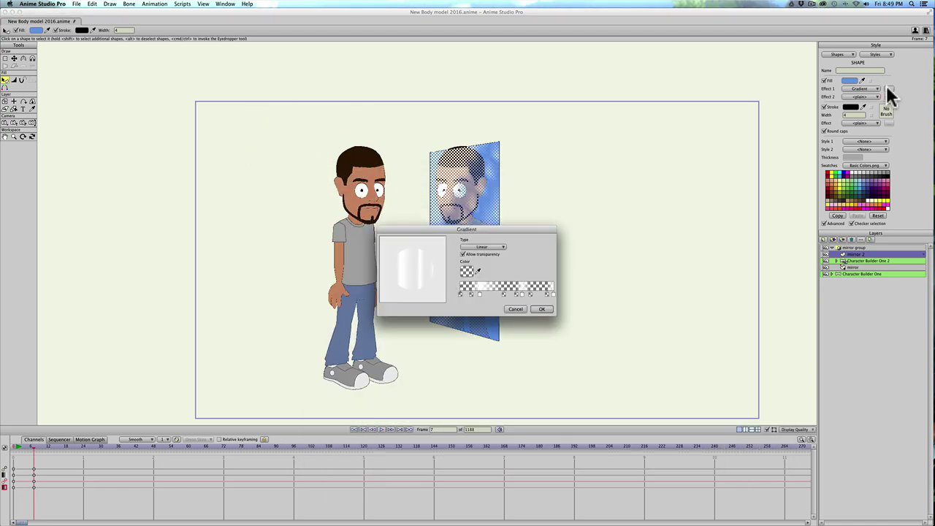
{"action": "left_click", "coordinate": [550, 294]}
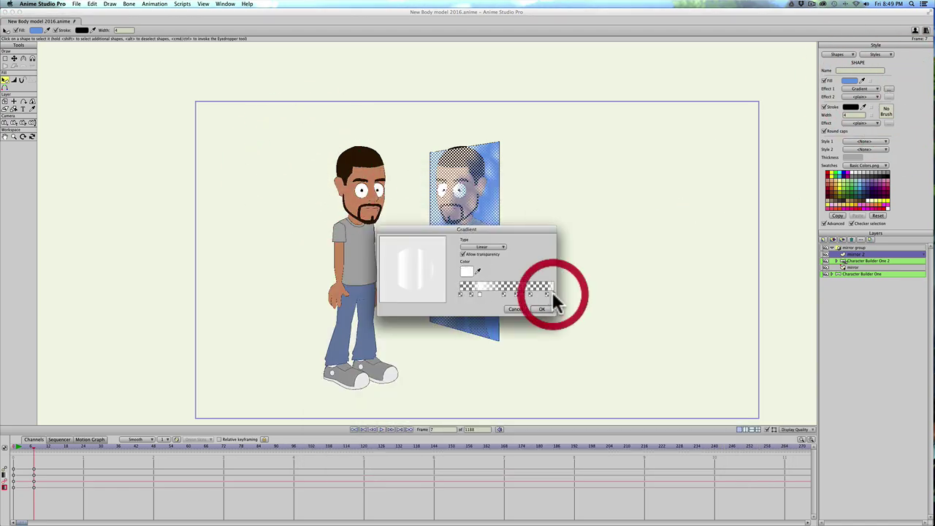
{"action": "left_click", "coordinate": [468, 271]}
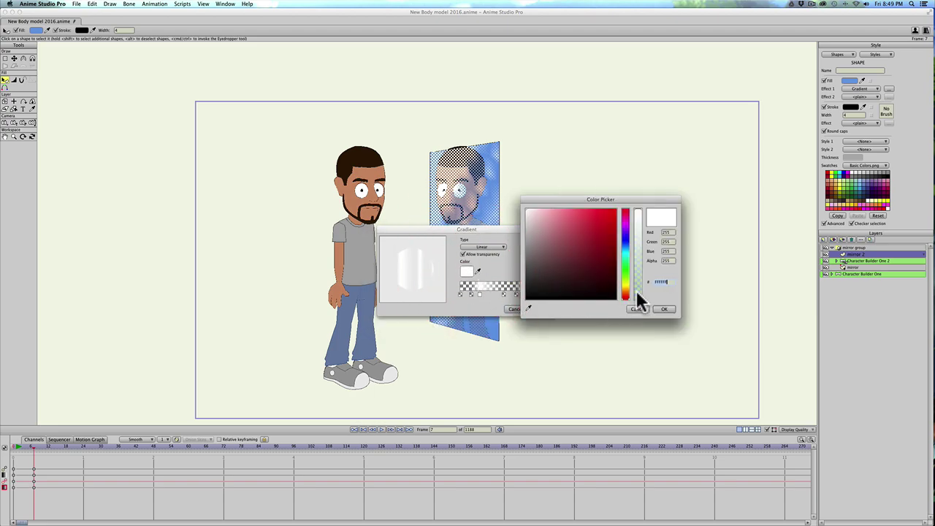
{"action": "left_click_drag", "start_coordinate": [638, 299], "coordinate": [634, 314]}
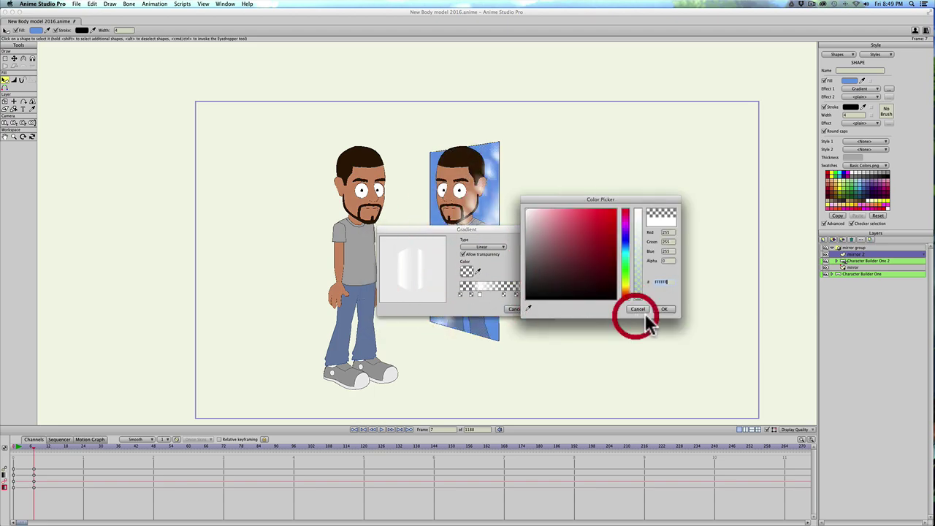
{"action": "left_click", "coordinate": [663, 309]}
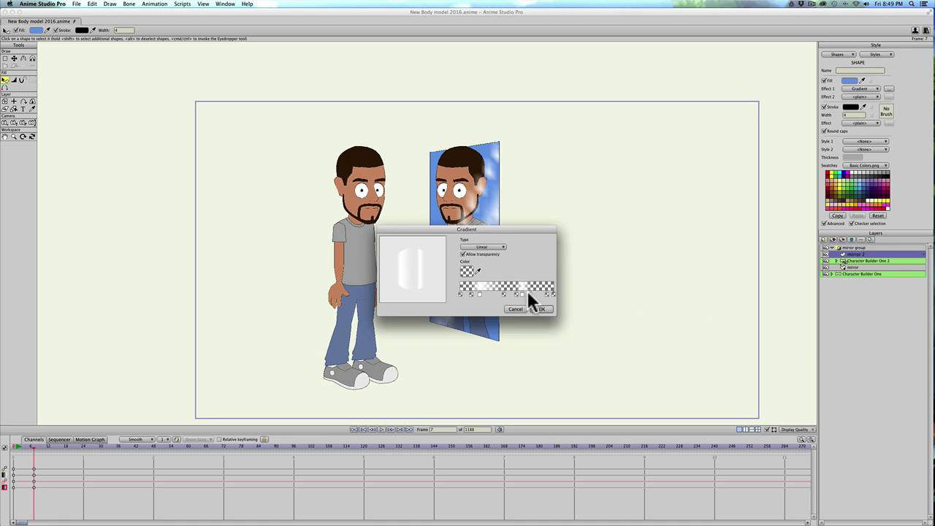
Remove one of the gradient's intermediate stops.
{"action": "left_click", "coordinate": [509, 294]}
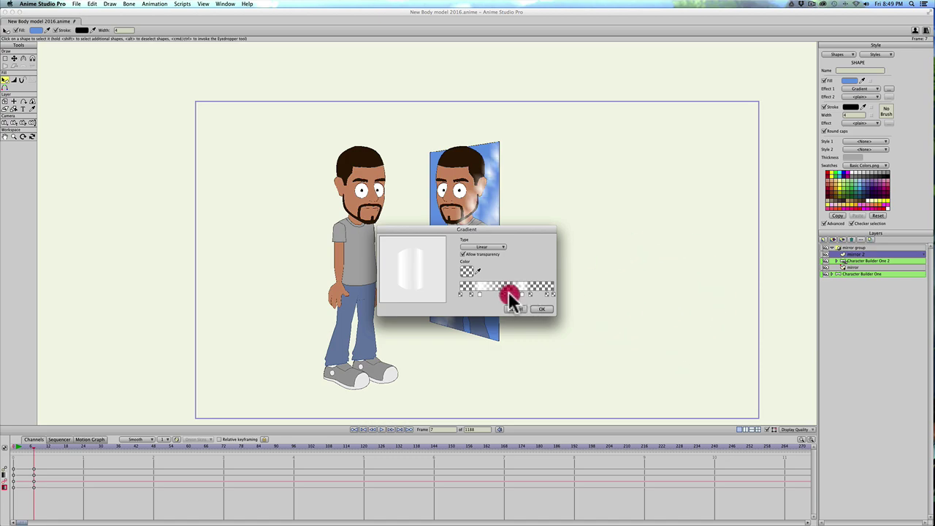
{"action": "left_click", "coordinate": [496, 294]}
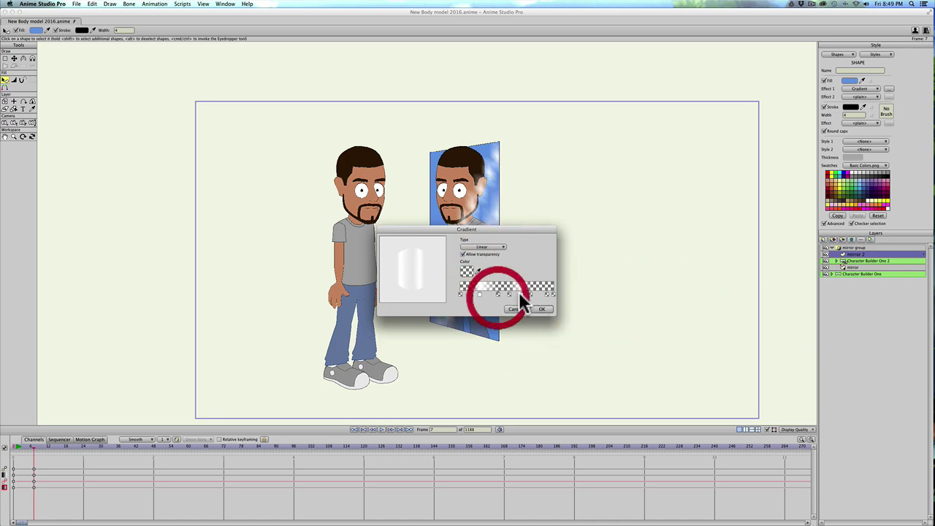
{"action": "left_click", "coordinate": [519, 295]}
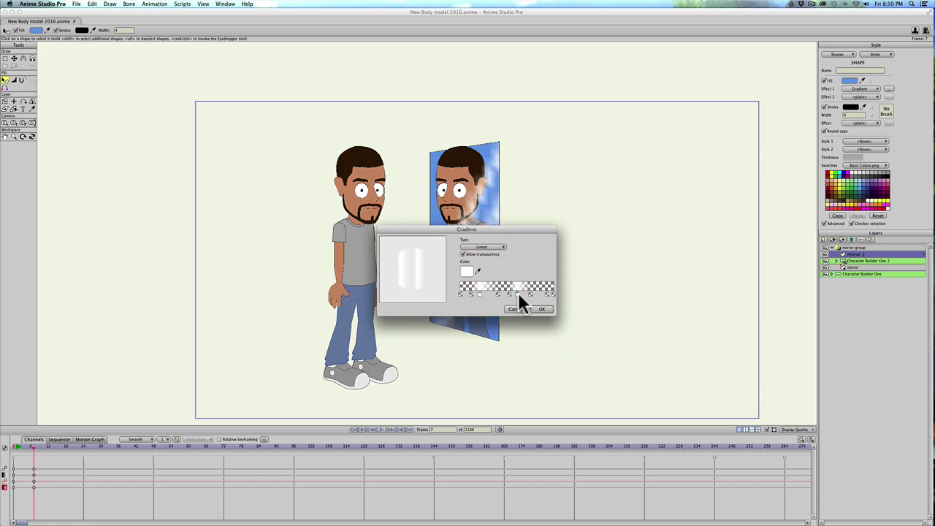
{"action": "left_click", "coordinate": [515, 293]}
{"action": "left_click", "coordinate": [529, 295]}
{"action": "key", "text": "BackSpace"}
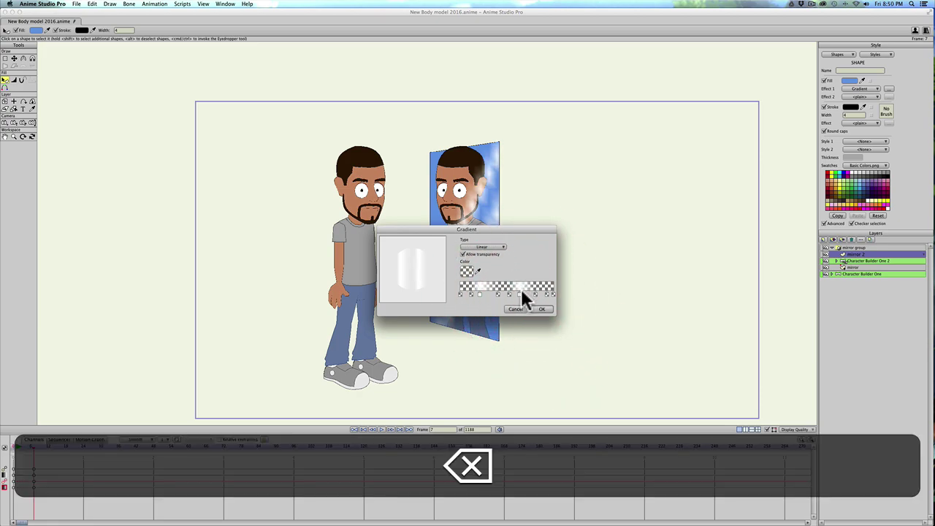
Slide the white stop toward the right end, apply the gradient, and render frame 16.
{"action": "left_click", "coordinate": [534, 294]}
{"action": "left_click_drag", "start_coordinate": [520, 293], "coordinate": [545, 293]}
{"action": "left_click", "coordinate": [528, 296]}
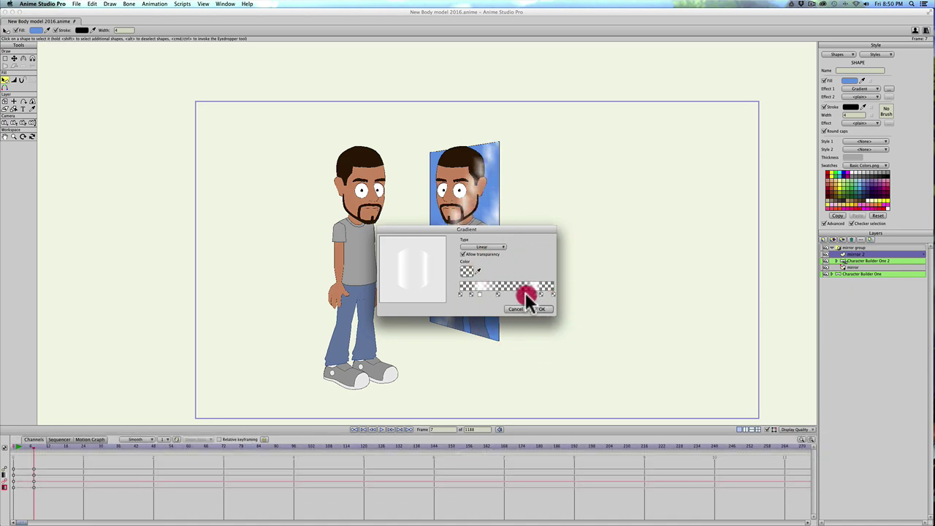
{"action": "left_click", "coordinate": [540, 310]}
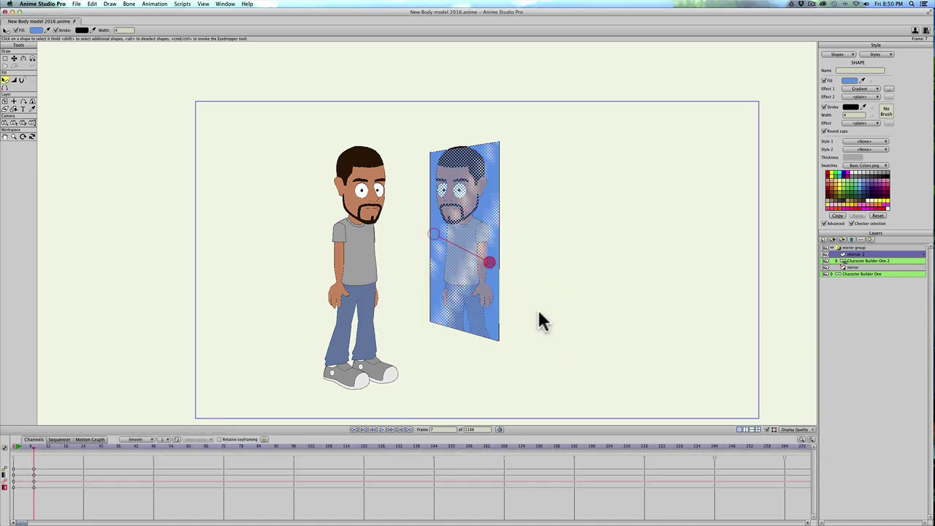
{"action": "key", "text": "super+r"}
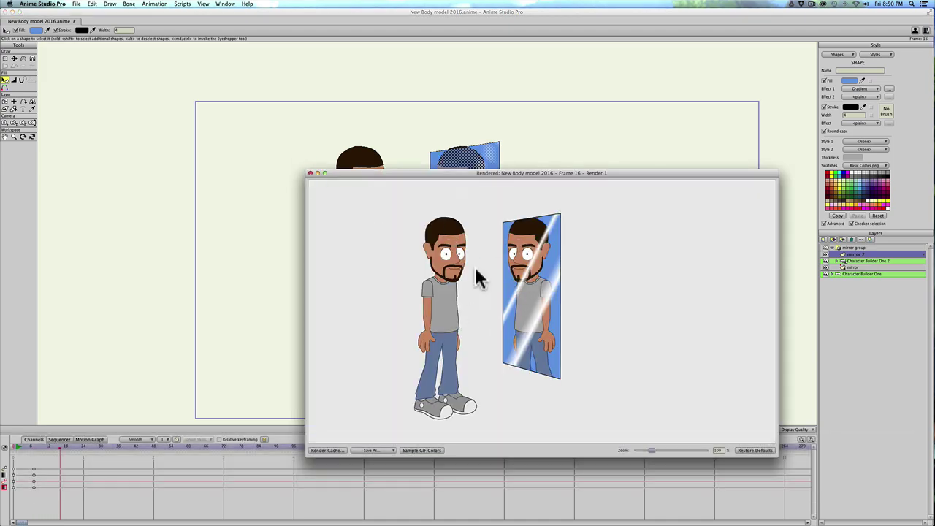
Reopen the mirror gradient and lower the opacity of one of its stops.
{"action": "left_click", "coordinate": [309, 174]}
{"action": "left_click", "coordinate": [888, 88]}
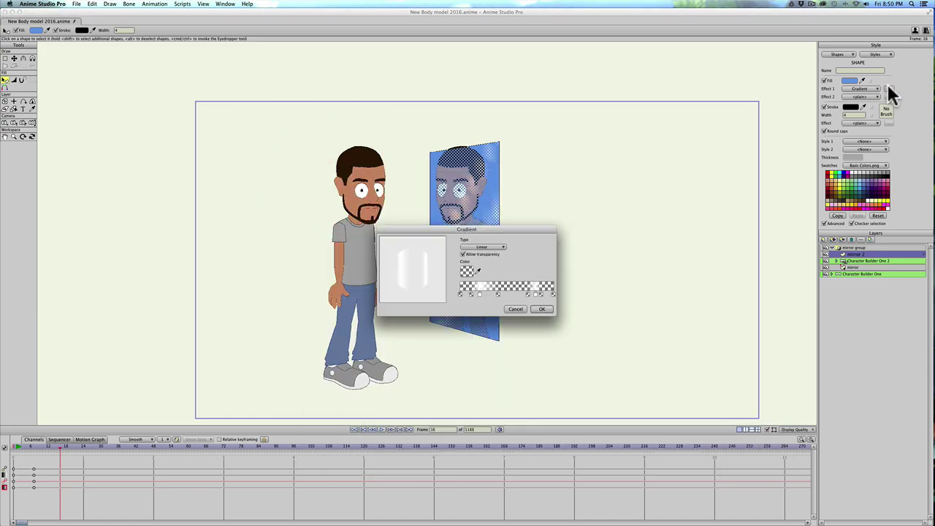
{"action": "left_click", "coordinate": [477, 292]}
{"action": "left_click", "coordinate": [467, 272]}
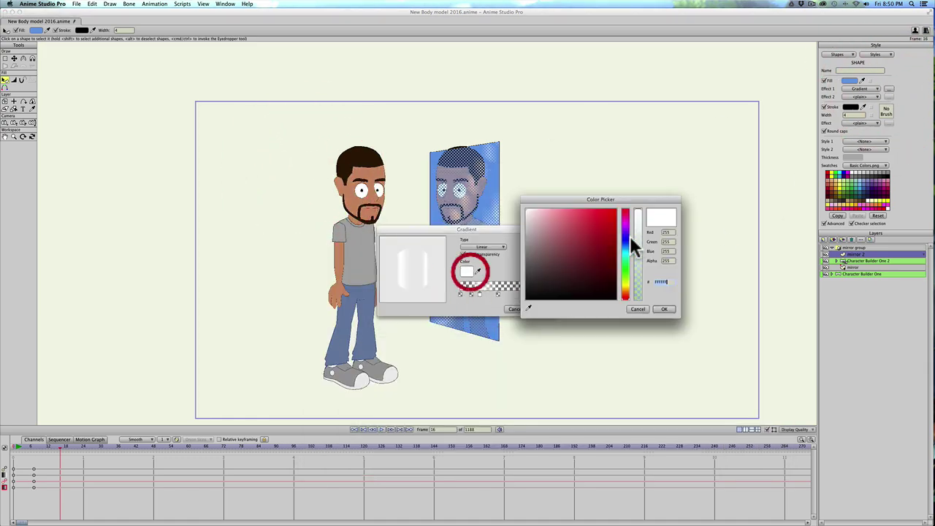
{"action": "left_click", "coordinate": [638, 228]}
{"action": "left_click_drag", "start_coordinate": [638, 226], "coordinate": [637, 230]}
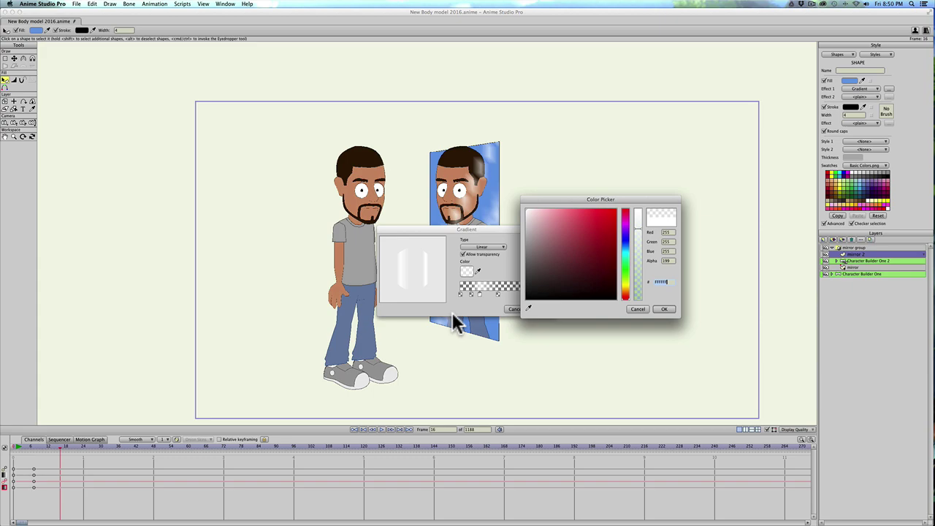
{"action": "left_click", "coordinate": [666, 310]}
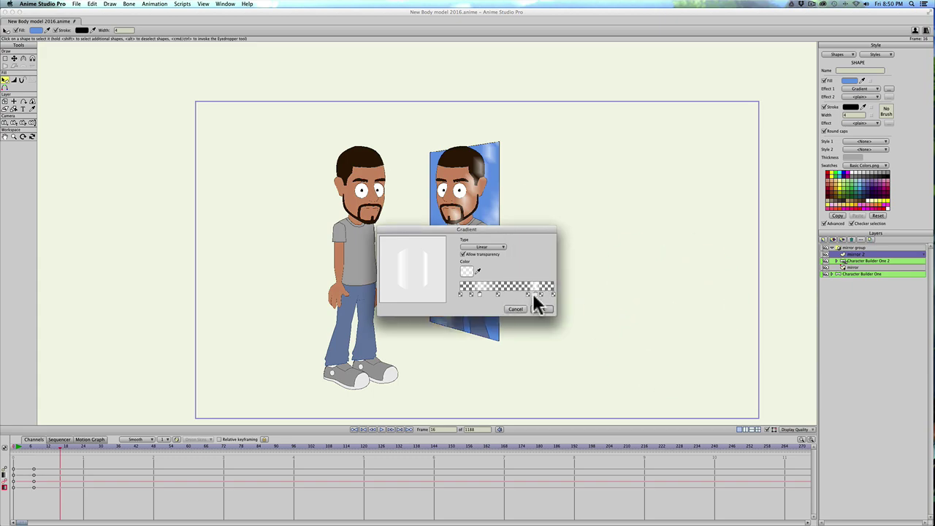
Make the right stop fully transparent, apply the gradient, and render frame 16 again.
{"action": "left_click", "coordinate": [534, 293]}
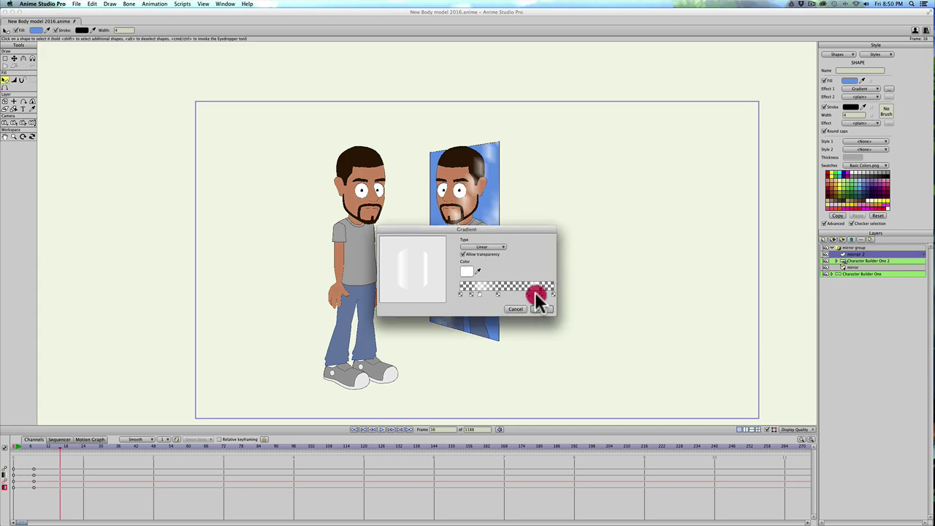
{"action": "left_click", "coordinate": [466, 271]}
{"action": "left_click_drag", "start_coordinate": [637, 253], "coordinate": [636, 230]}
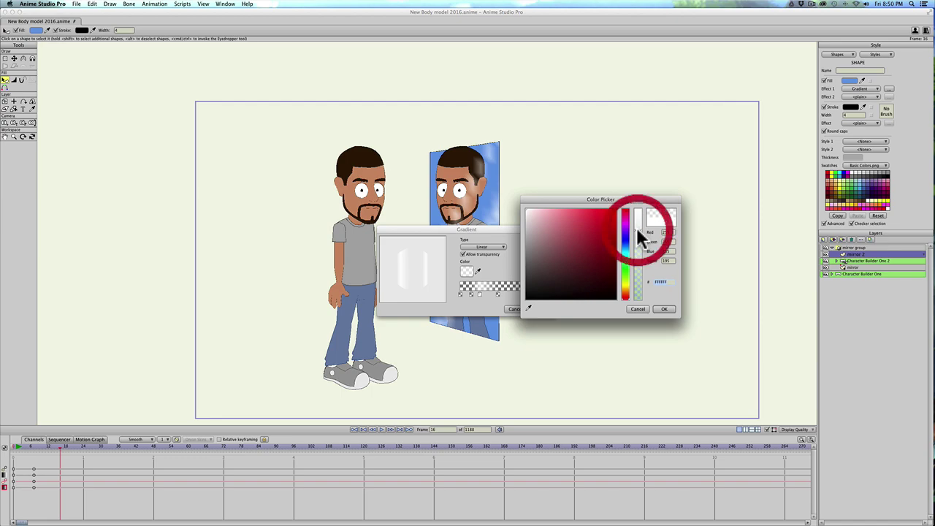
{"action": "left_click", "coordinate": [663, 308]}
{"action": "key", "text": "super+r"}
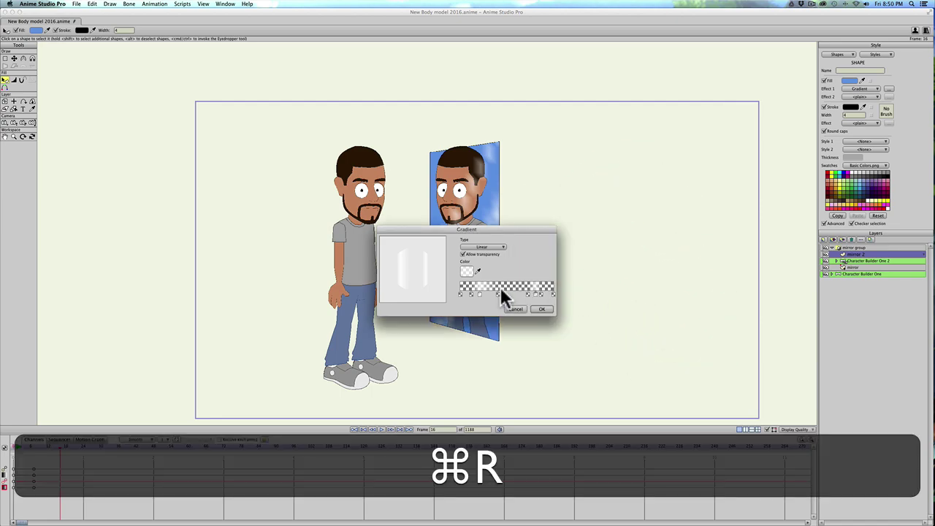
{"action": "left_click", "coordinate": [546, 312]}
{"action": "key", "text": "super+r"}
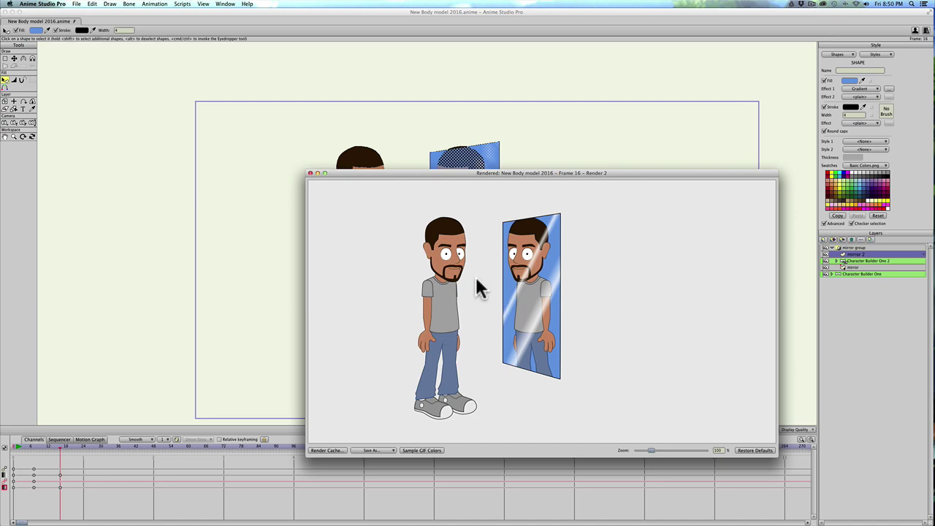
Reopen the mirror gradient and raise the opacity of its left stop.
{"action": "left_click", "coordinate": [310, 173]}
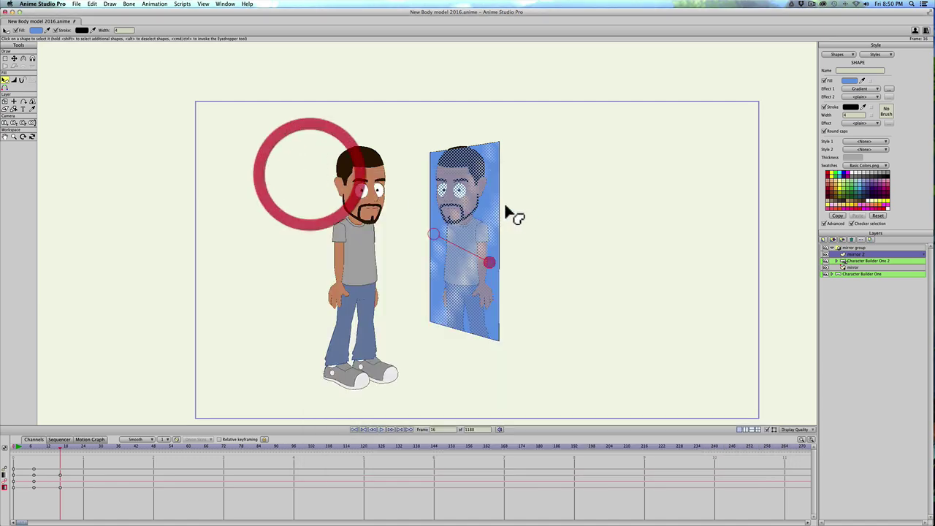
{"action": "left_click", "coordinate": [888, 88]}
{"action": "left_click", "coordinate": [480, 294]}
{"action": "left_click", "coordinate": [465, 271]}
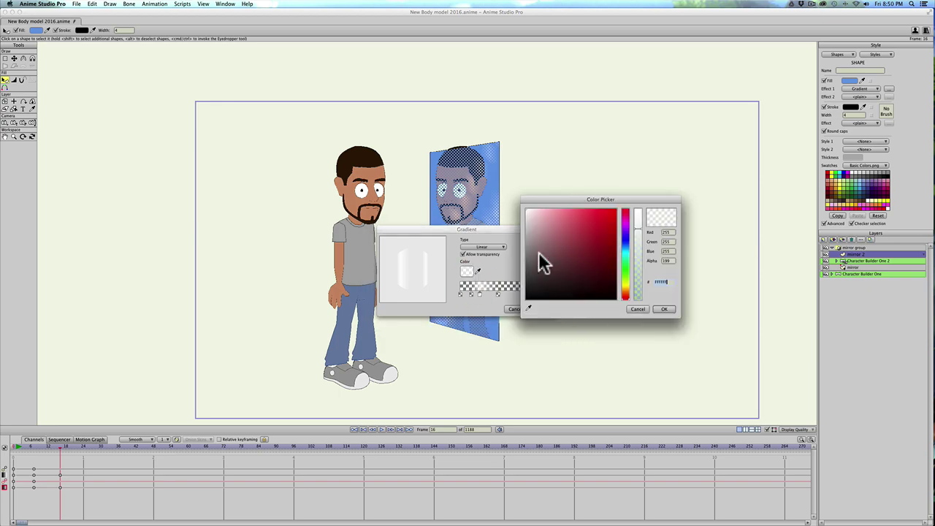
{"action": "left_click", "coordinate": [636, 240]}
{"action": "left_click", "coordinate": [664, 309]}
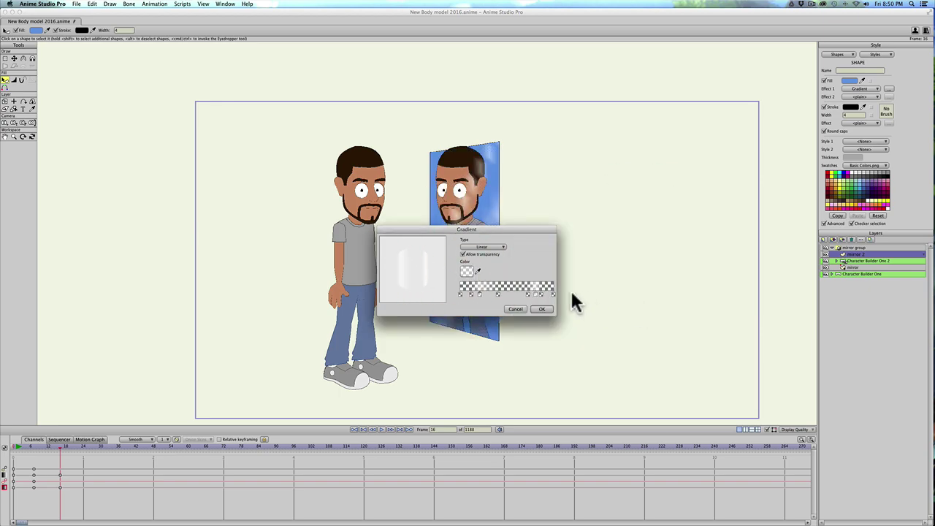
Change the right-end stop's opacity, apply the gradient, and render a preview.
{"action": "left_click", "coordinate": [535, 294]}
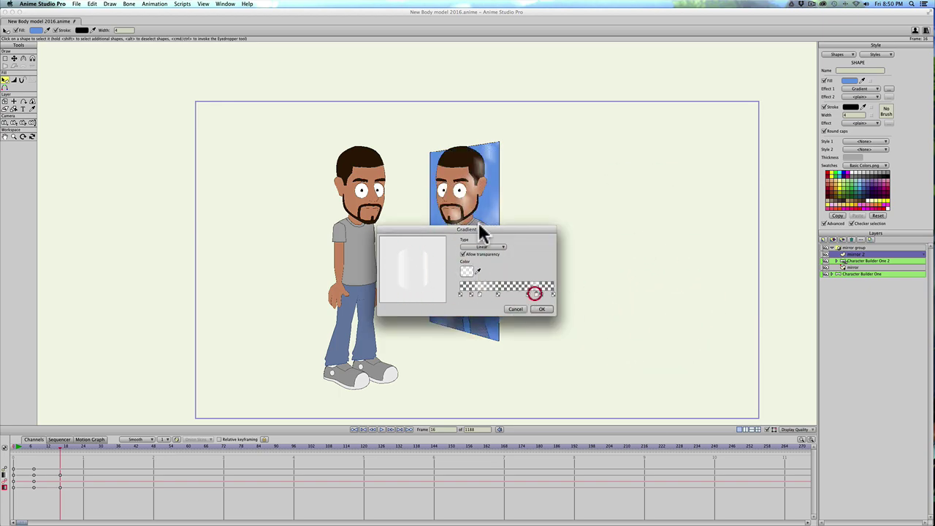
{"action": "left_click", "coordinate": [463, 268]}
{"action": "left_click", "coordinate": [636, 251]}
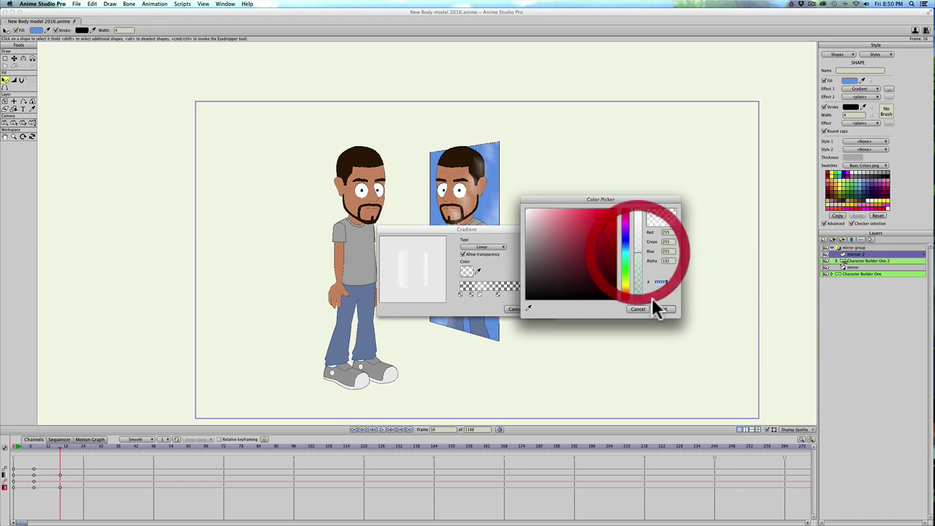
{"action": "left_click", "coordinate": [661, 309]}
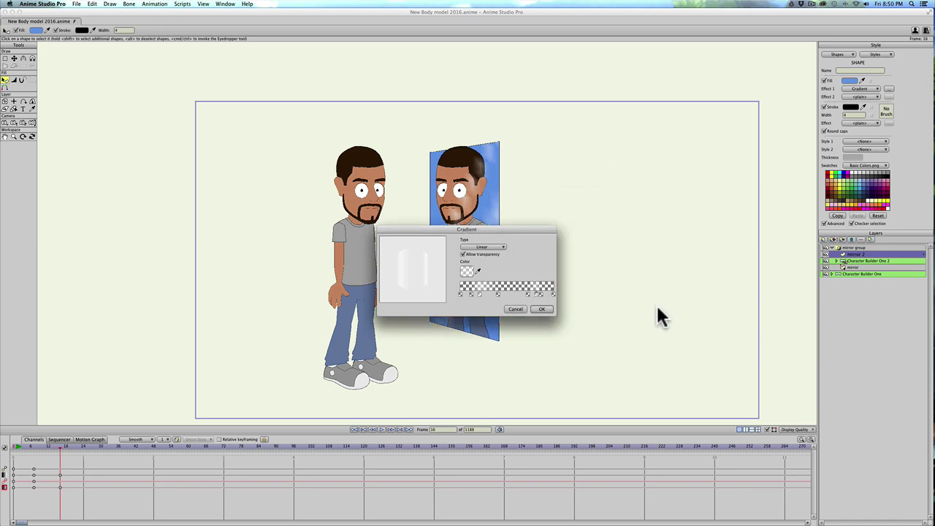
{"action": "left_click", "coordinate": [544, 313]}
{"action": "key", "text": "super+r"}
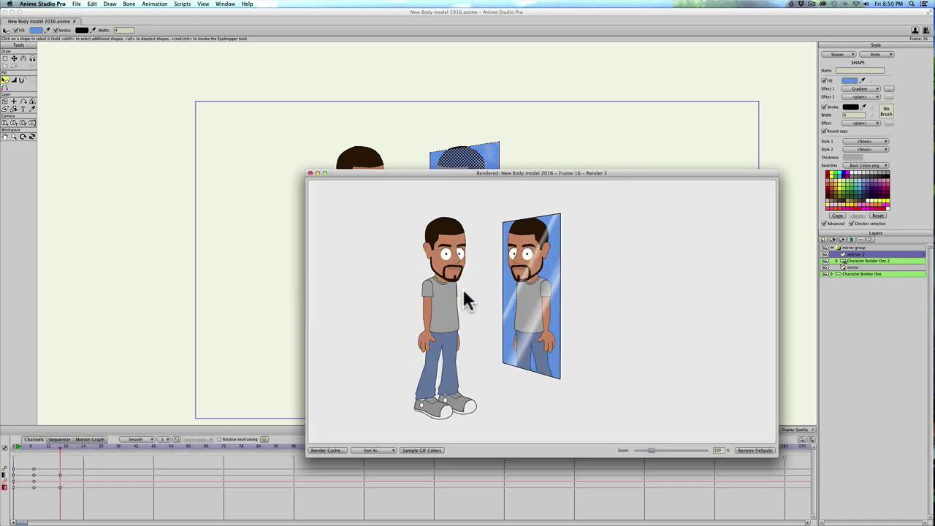
Adjust another stop's transparency and re-render to get a fainter diagonal shine.
{"action": "left_click", "coordinate": [310, 173]}
{"action": "left_click", "coordinate": [886, 89]}
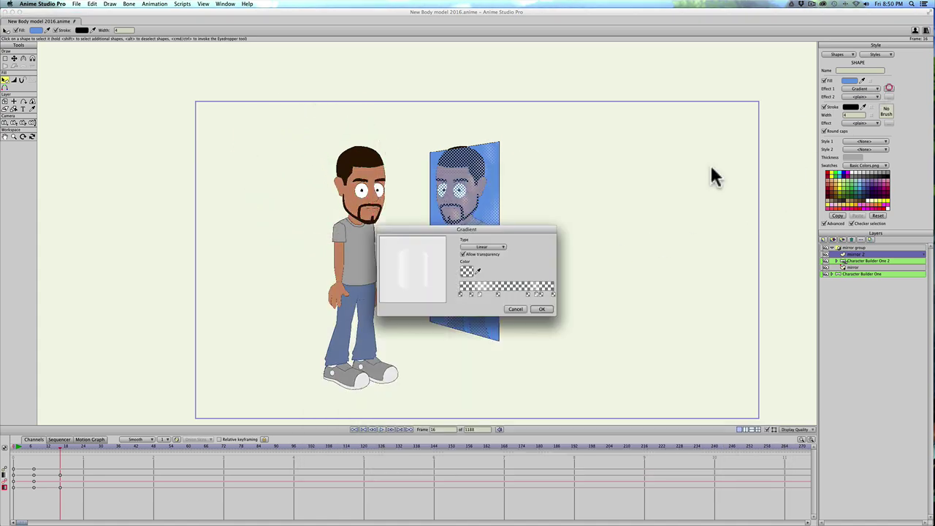
{"action": "left_click", "coordinate": [460, 292]}
{"action": "left_click", "coordinate": [470, 290]}
{"action": "left_click", "coordinate": [486, 298]}
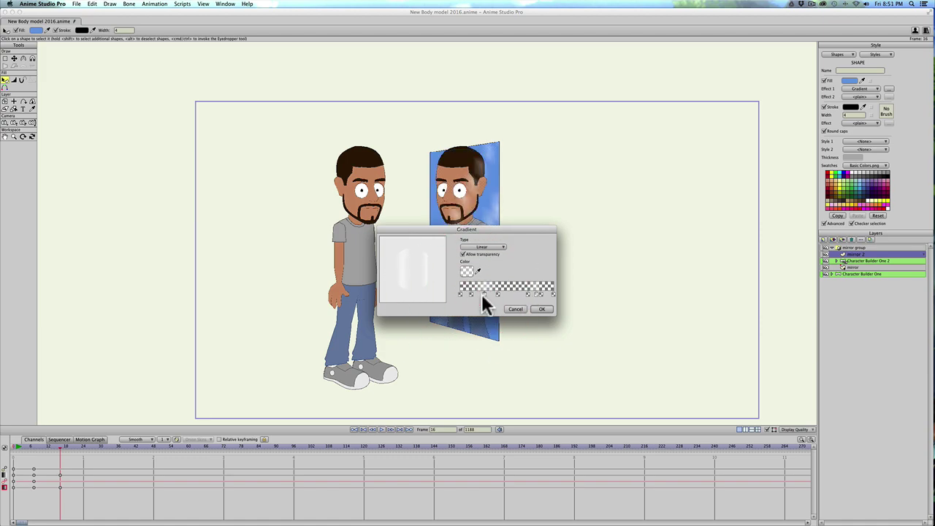
{"action": "left_click", "coordinate": [466, 271]}
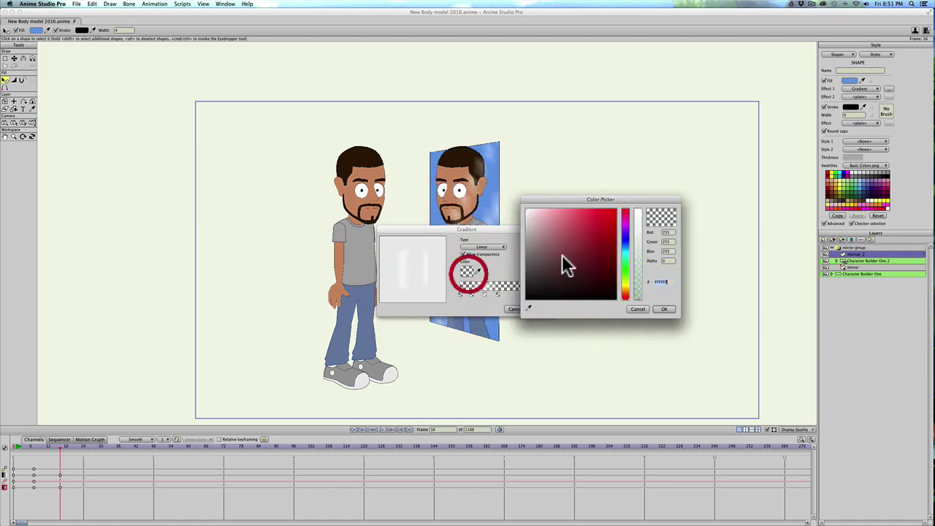
{"action": "left_click", "coordinate": [636, 259]}
{"action": "left_click", "coordinate": [664, 308]}
{"action": "key", "text": "super+r"}
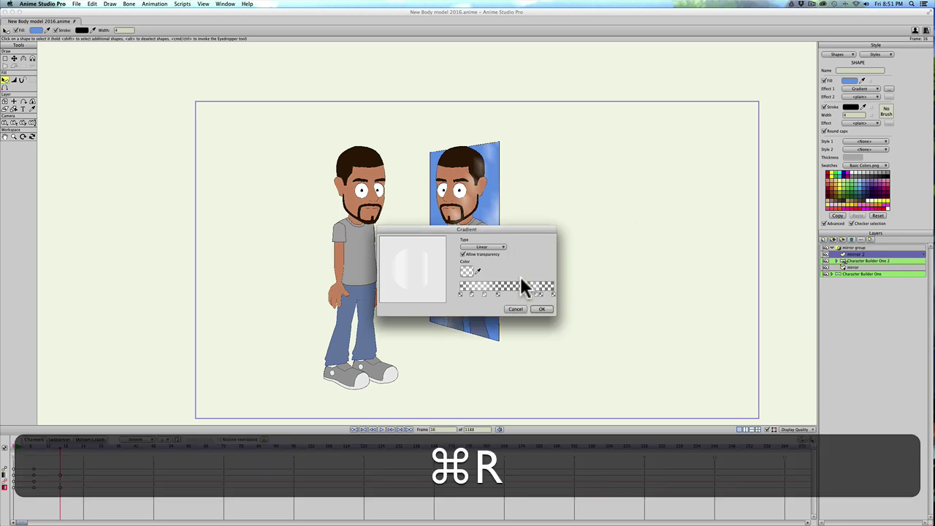
{"action": "left_click", "coordinate": [511, 308]}
{"action": "key", "text": "super+r"}
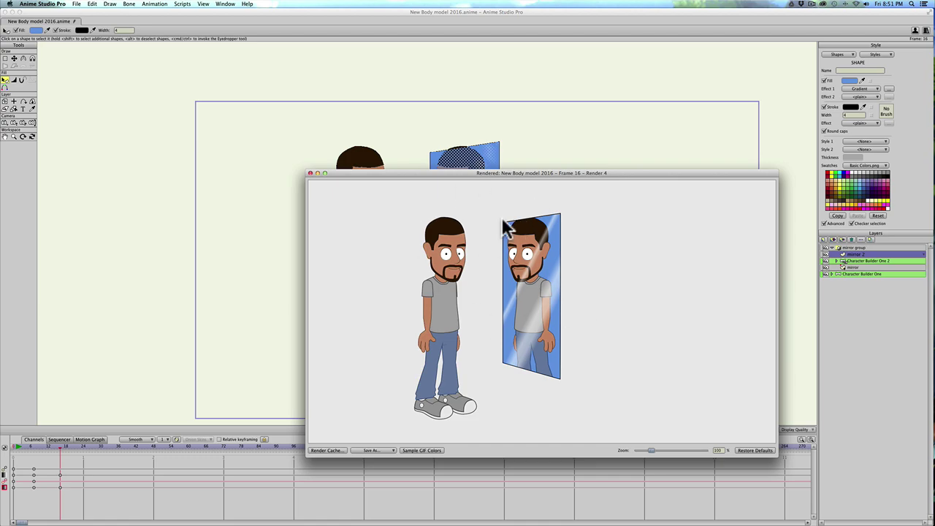
Add a vector layer named 'mirror base' at frame 0 and move it into the mirror group.
{"action": "left_click", "coordinate": [309, 175]}
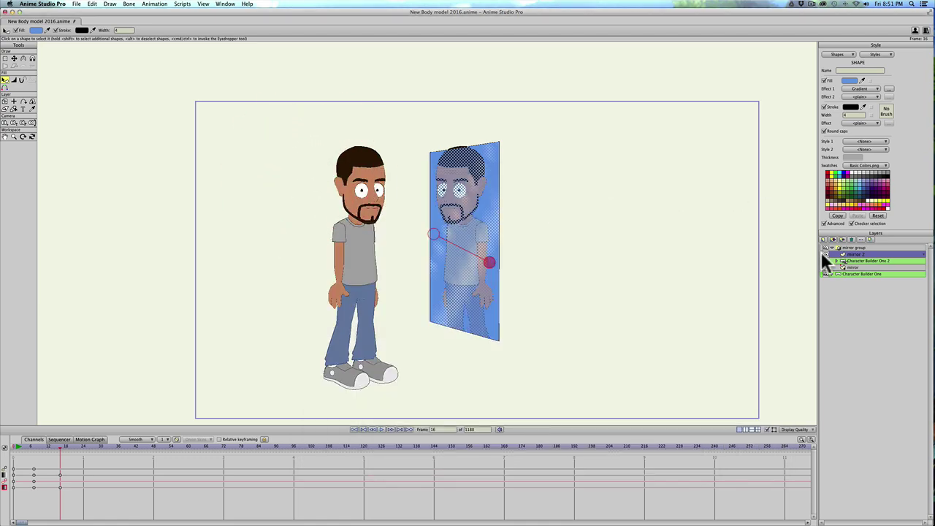
{"action": "left_click", "coordinate": [833, 247]}
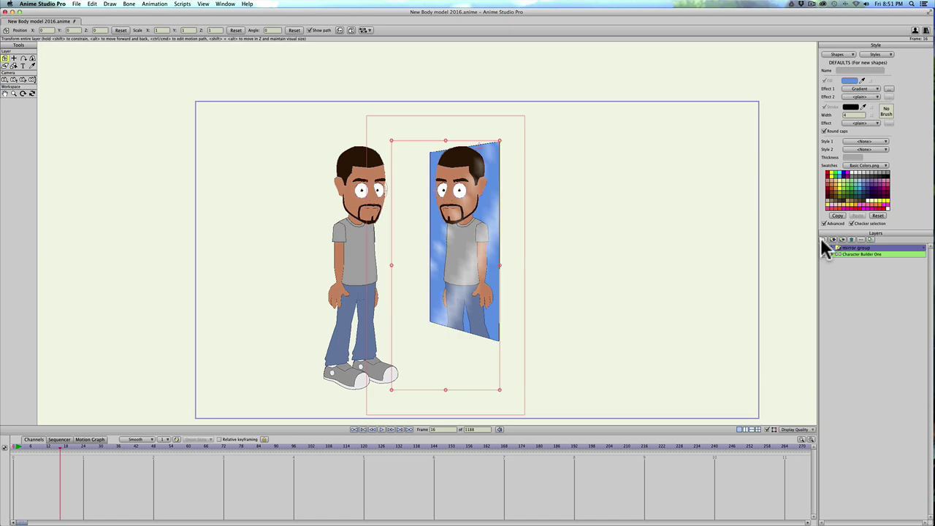
{"action": "left_click", "coordinate": [820, 239]}
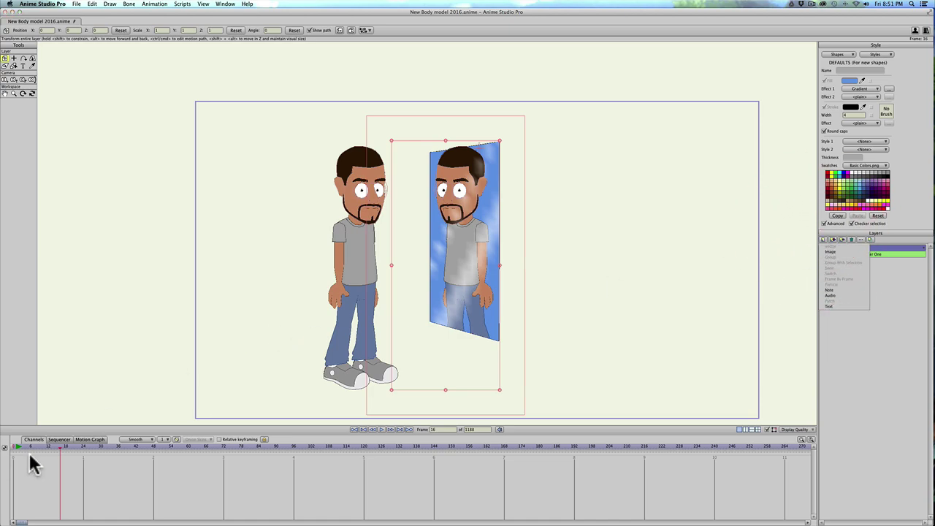
{"action": "left_click_drag", "start_coordinate": [34, 444], "coordinate": [4, 445]}
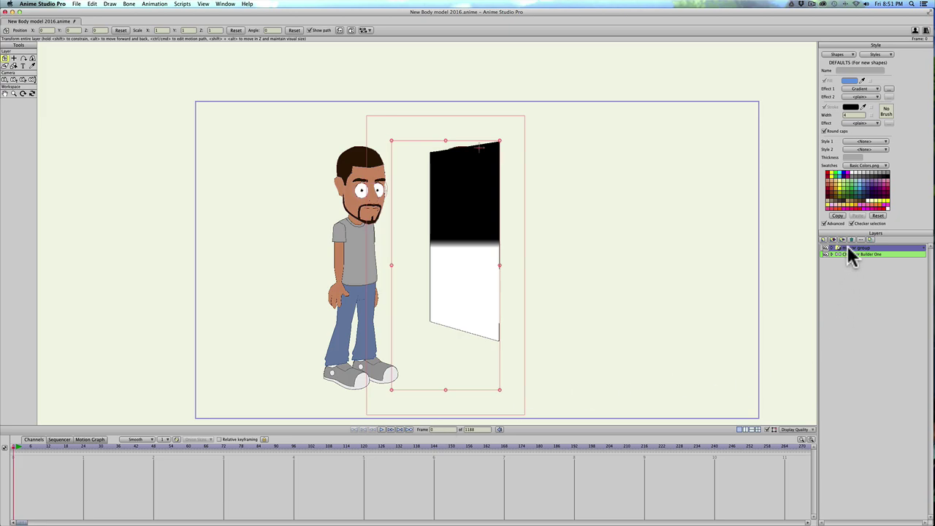
{"action": "left_click", "coordinate": [819, 238]}
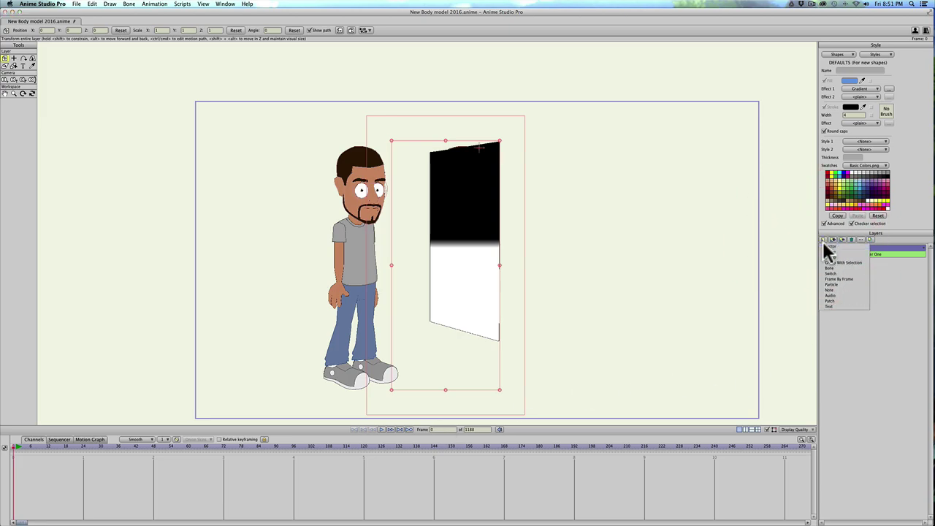
{"action": "left_click", "coordinate": [823, 245]}
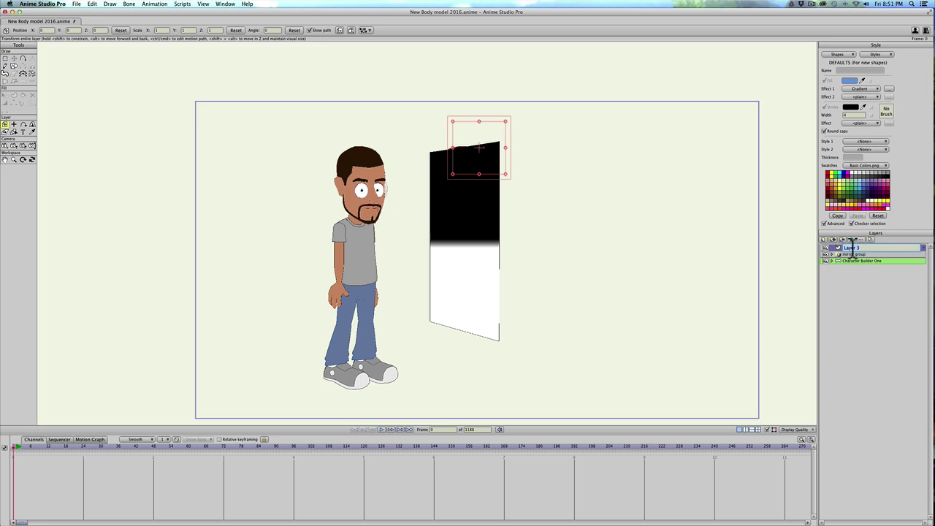
{"action": "type", "text": "mirr"}
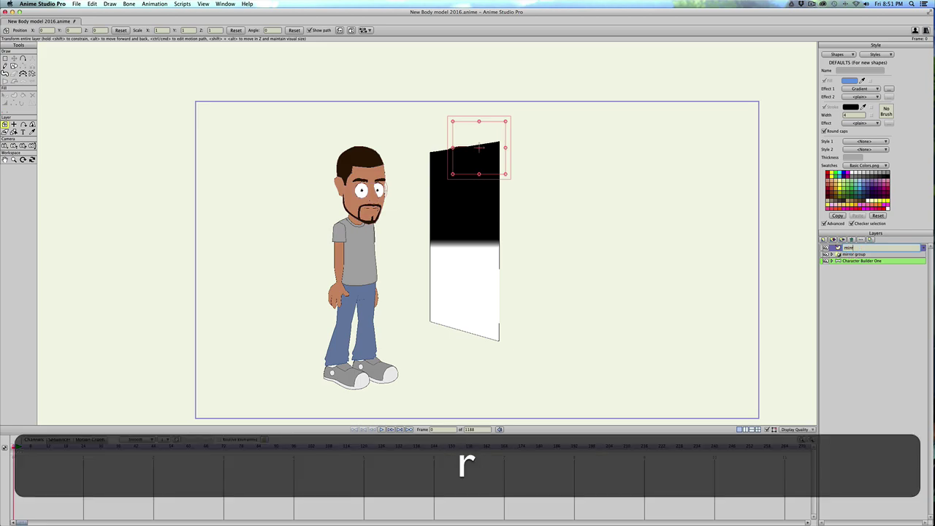
{"action": "type", "text": "or base"}
{"action": "key", "text": "Return"}
{"action": "left_click_drag", "start_coordinate": [874, 246], "coordinate": [866, 257]}
Draw a filled rectangle covering the mirror and delete its keyframes from frames 0 to 18.
{"action": "key", "text": "s"}
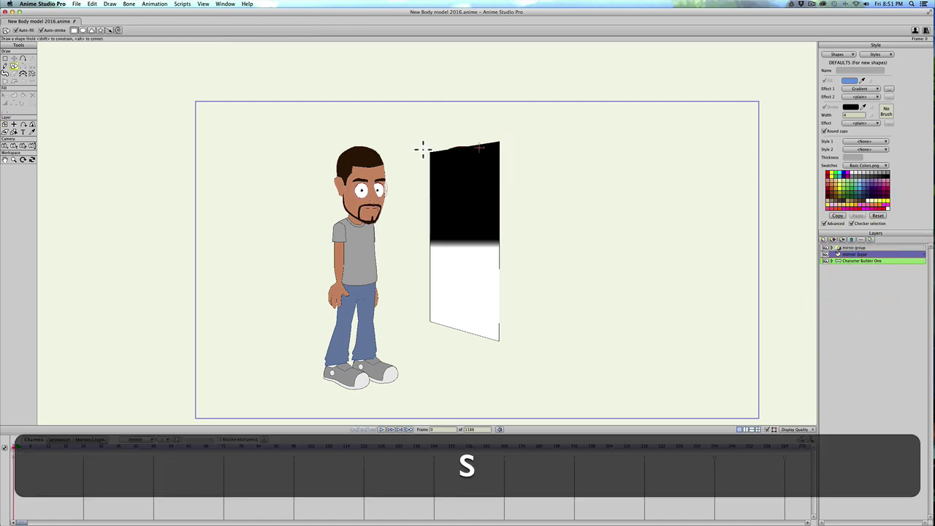
{"action": "left_click_drag", "start_coordinate": [424, 143], "coordinate": [507, 354]}
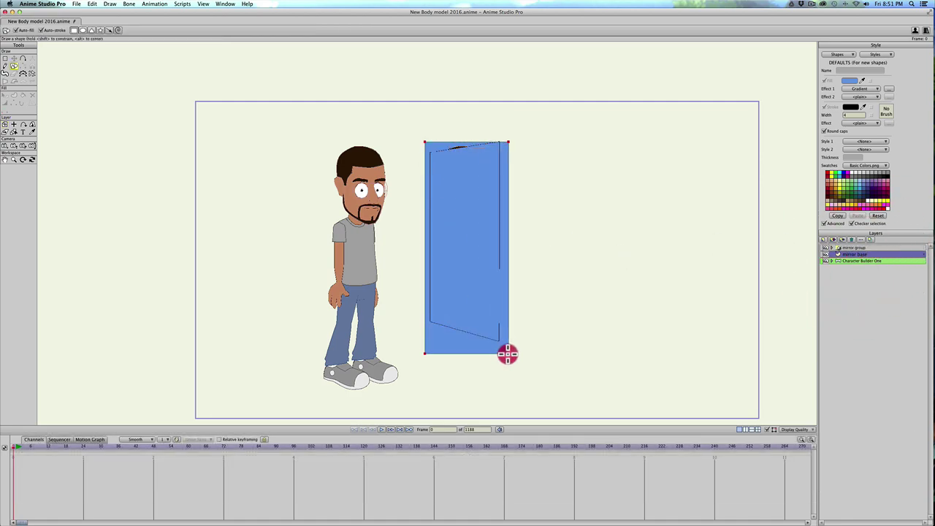
{"action": "left_click", "coordinate": [504, 349]}
{"action": "key", "text": "q"}
{"action": "left_click", "coordinate": [477, 341]}
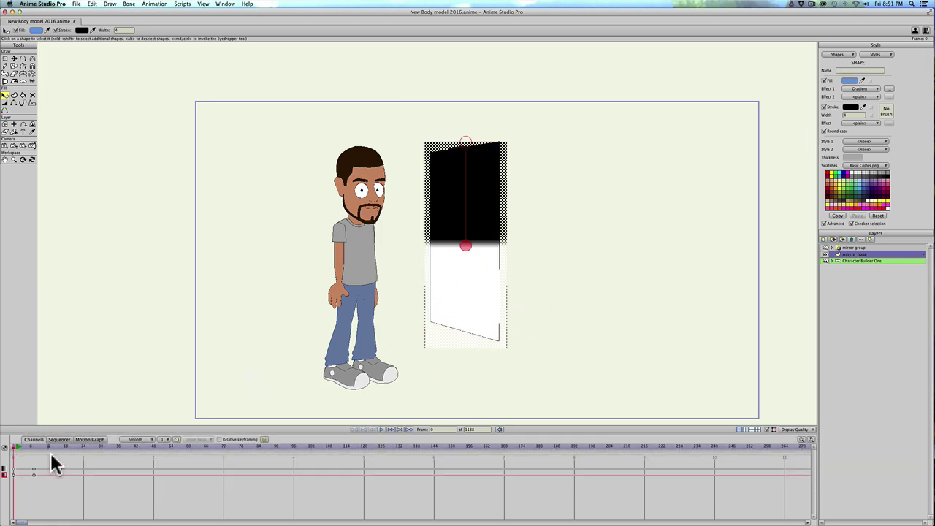
{"action": "left_click_drag", "start_coordinate": [71, 466], "coordinate": [8, 479]}
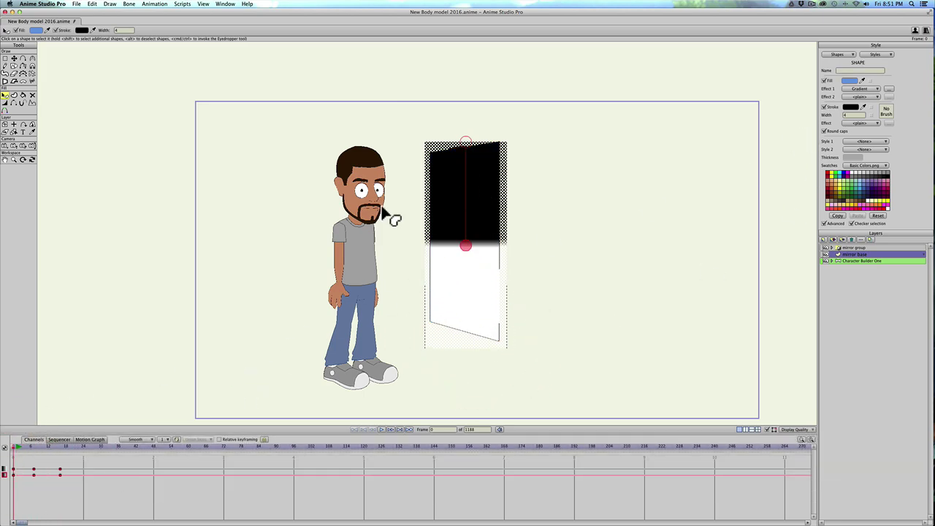
{"action": "key", "text": "BackSpace"}
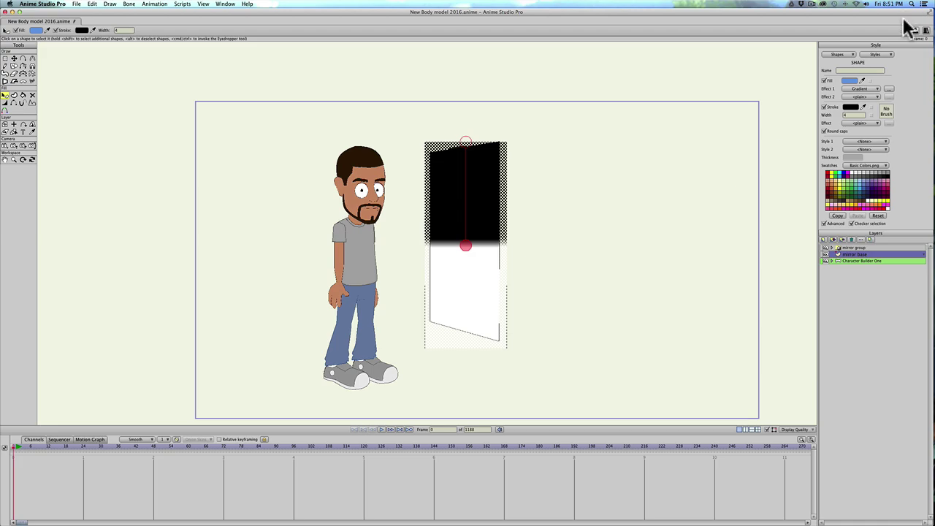
Replace the rectangle's gradient with a plain fill in opaque light brown.
{"action": "left_click", "coordinate": [860, 88]}
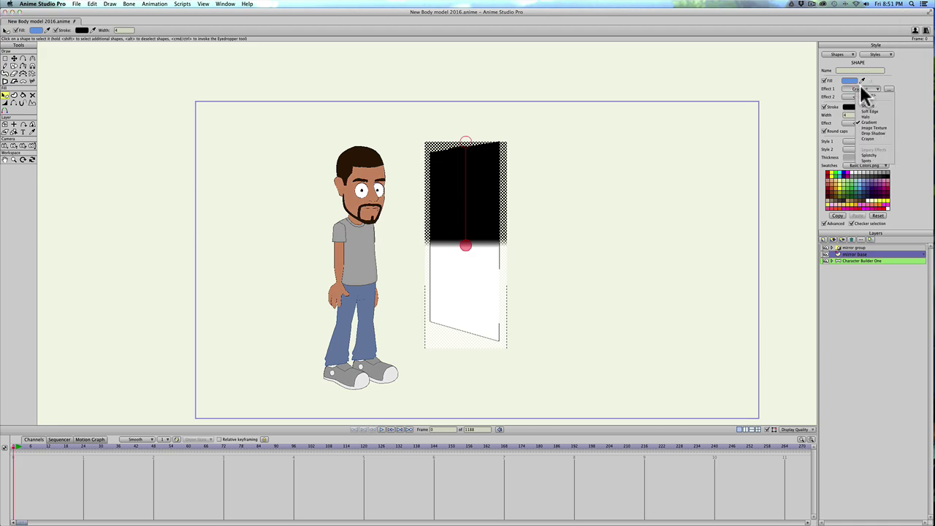
{"action": "left_click", "coordinate": [863, 92]}
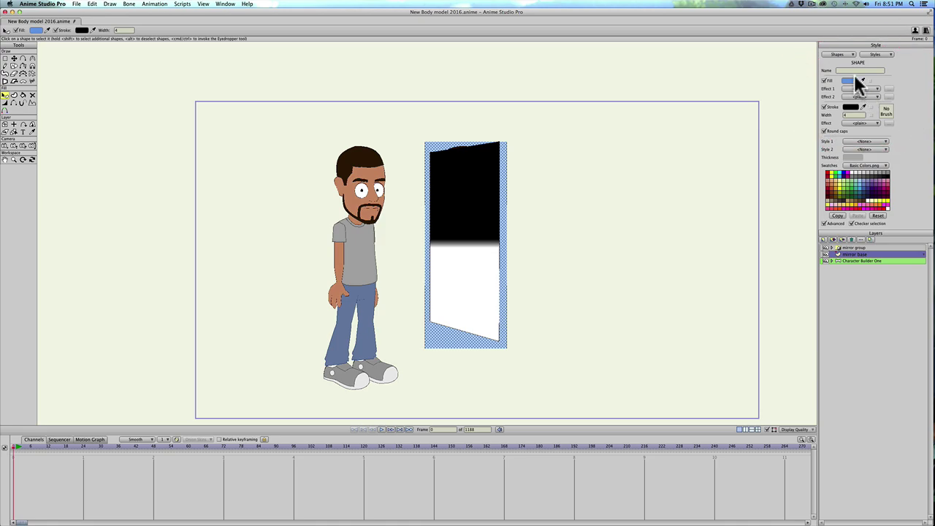
{"action": "left_click", "coordinate": [848, 81]}
{"action": "left_click", "coordinate": [637, 276]}
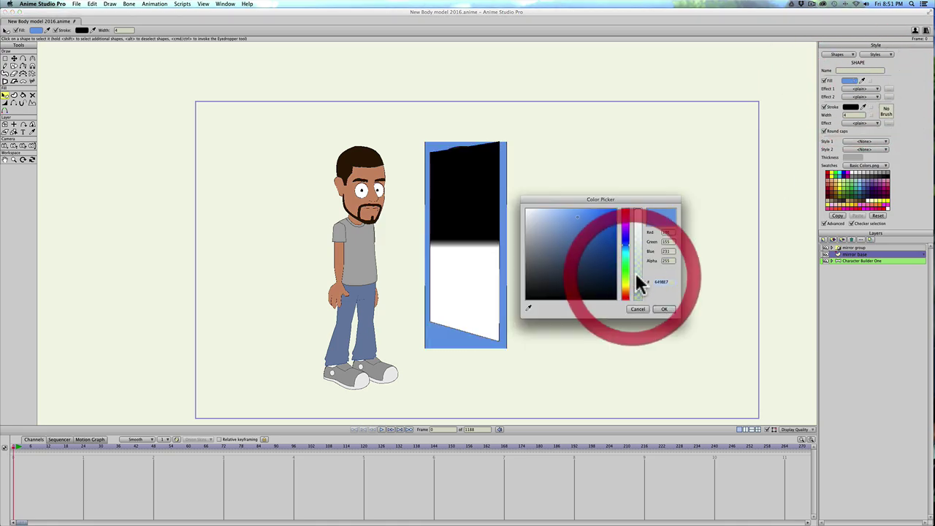
{"action": "left_click", "coordinate": [625, 288]}
{"action": "left_click", "coordinate": [567, 259]}
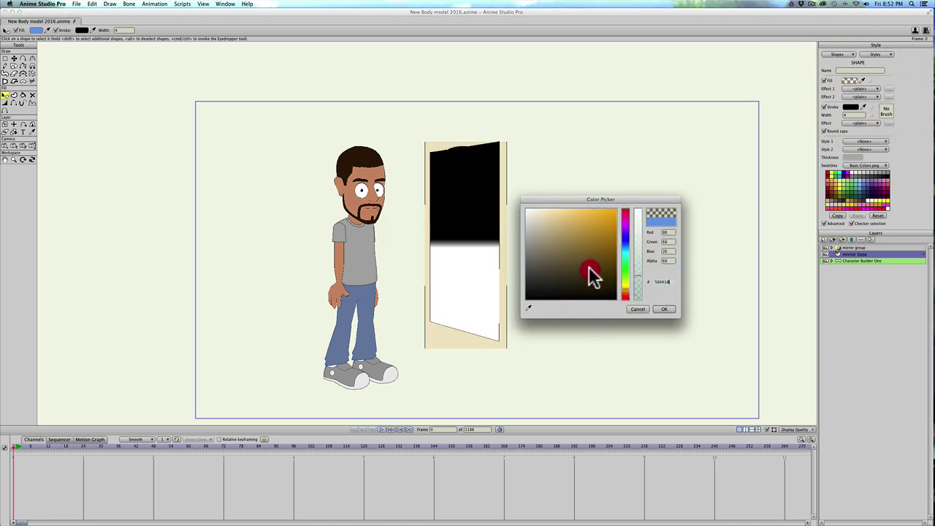
{"action": "left_click_drag", "start_coordinate": [629, 292], "coordinate": [624, 292]}
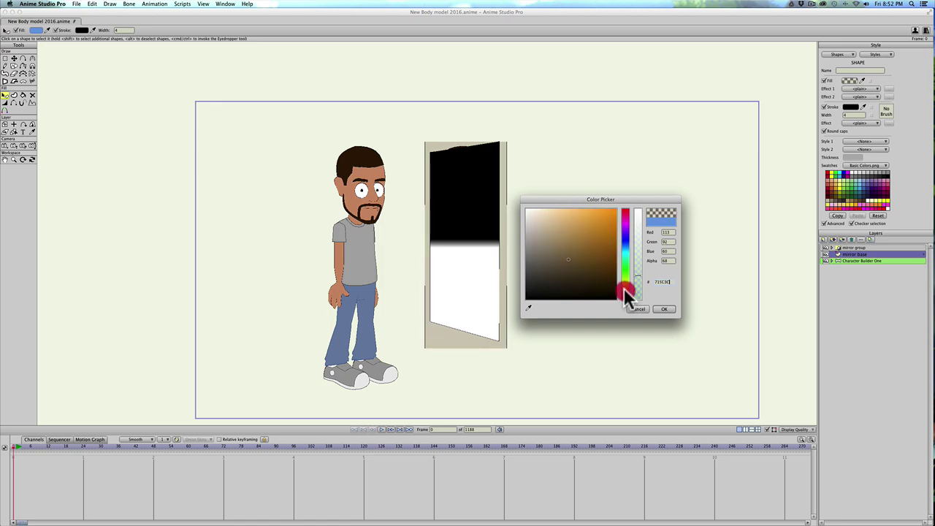
{"action": "left_click_drag", "start_coordinate": [640, 244], "coordinate": [637, 187]}
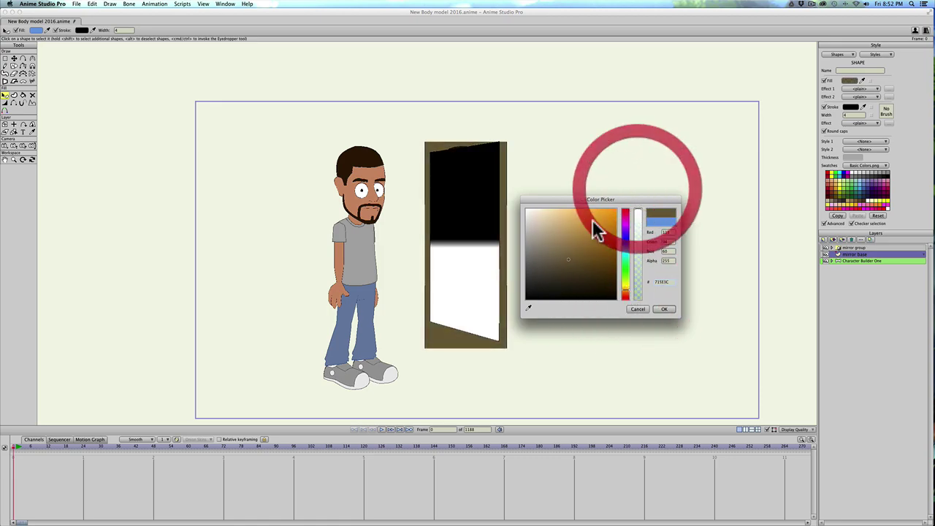
{"action": "left_click", "coordinate": [626, 285]}
{"action": "left_click_drag", "start_coordinate": [630, 292], "coordinate": [626, 293]}
{"action": "left_click", "coordinate": [559, 243]}
Confirm the brown colour and move the frame's corner points to fit the tilted mirror.
{"action": "left_click", "coordinate": [664, 309]}
{"action": "key", "text": "t"}
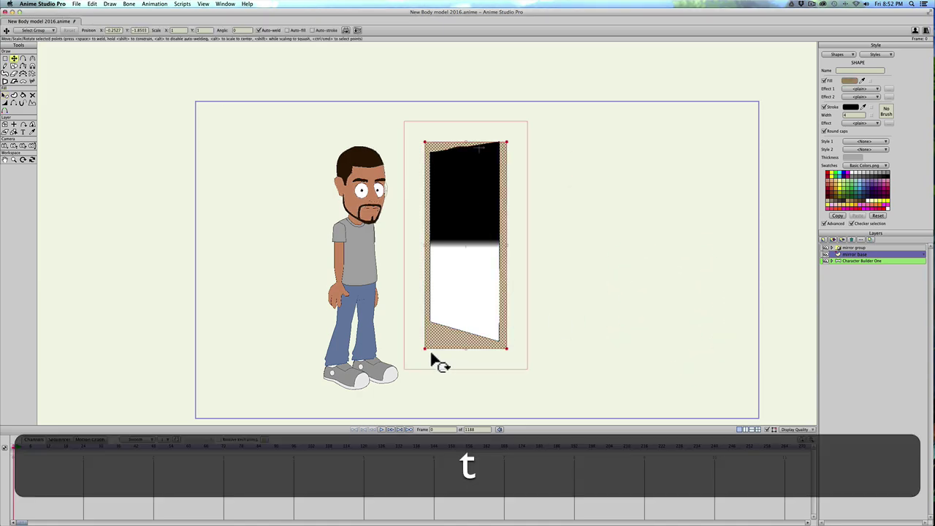
{"action": "left_click", "coordinate": [424, 338]}
{"action": "left_click_drag", "start_coordinate": [424, 338], "coordinate": [428, 327]}
{"action": "key", "text": "t"}
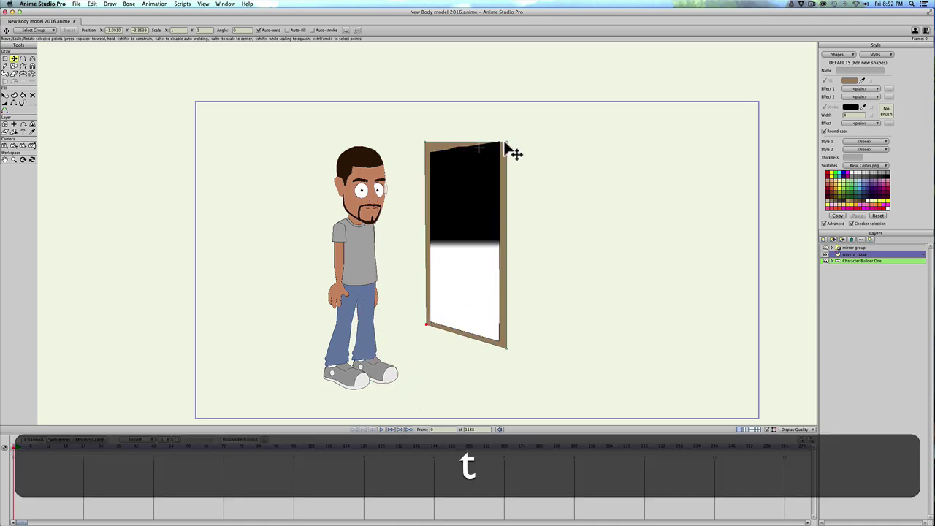
{"action": "left_click_drag", "start_coordinate": [502, 138], "coordinate": [503, 134]}
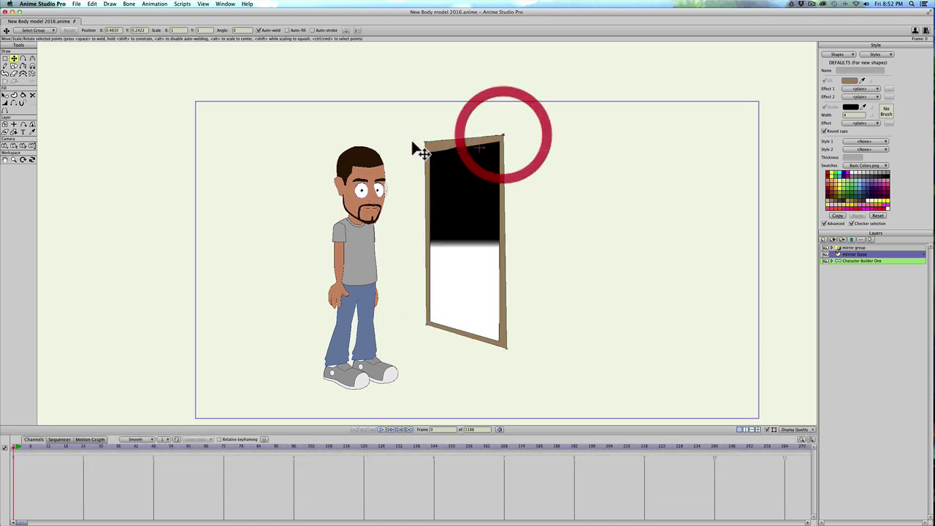
{"action": "left_click", "coordinate": [426, 143]}
{"action": "left_click_drag", "start_coordinate": [430, 144], "coordinate": [426, 146]}
{"action": "key", "text": "t"}
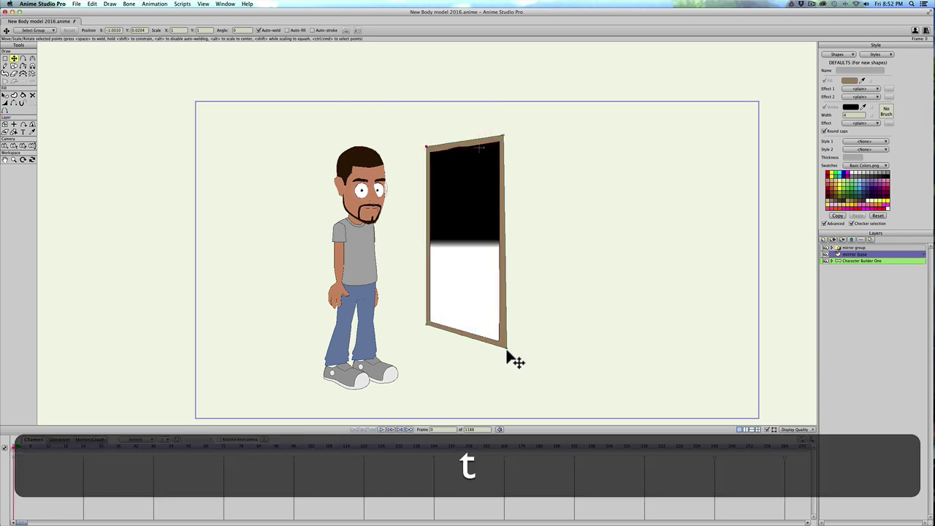
{"action": "mouse_move", "coordinate": [506, 349]}
{"action": "left_mouse_down"}
{"action": "mouse_move", "coordinate": [507, 357]}
{"action": "mouse_move", "coordinate": [526, 143]}
{"action": "mouse_move", "coordinate": [504, 136]}
{"action": "left_mouse_up"}
Draw a narrow side strip along the frame's right edge and align its corners.
{"action": "key", "text": "s"}
{"action": "key", "text": "t"}
{"action": "left_click", "coordinate": [505, 138]}
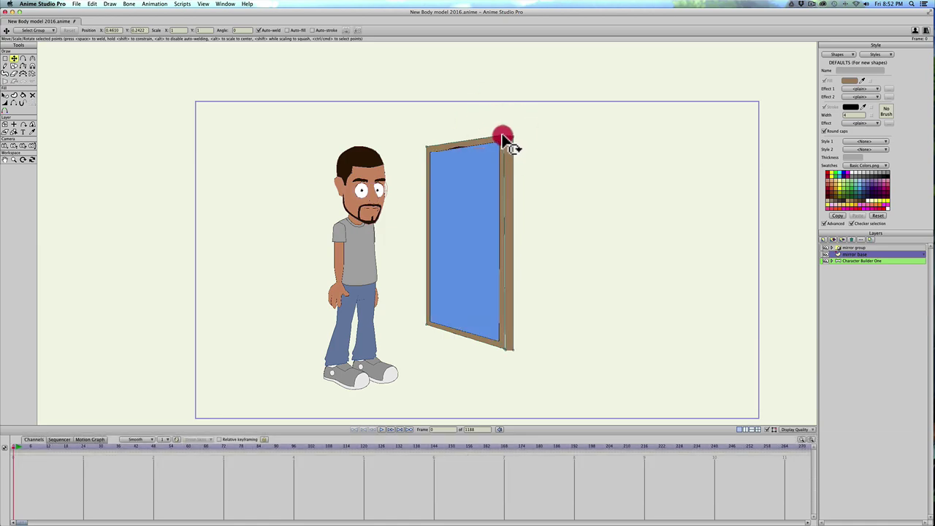
{"action": "key", "text": "t"}
{"action": "left_click", "coordinate": [506, 350]}
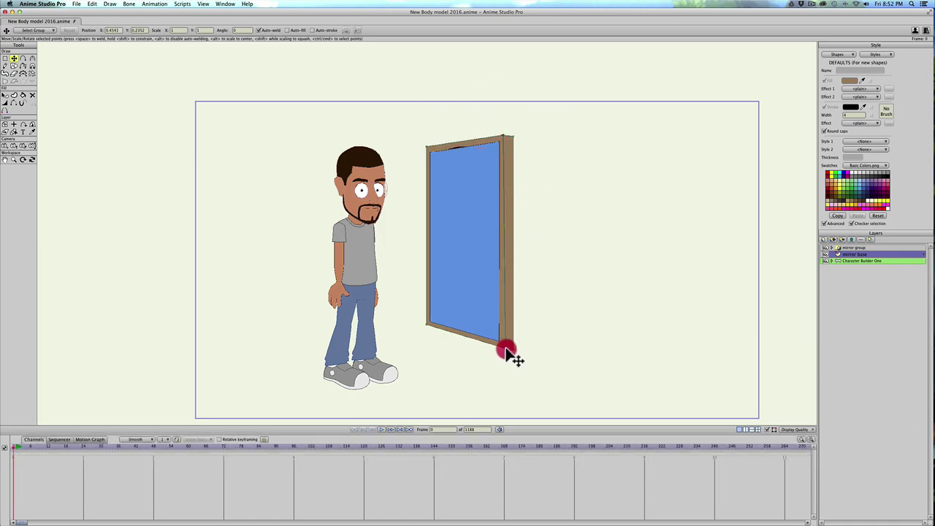
{"action": "left_click_drag", "start_coordinate": [506, 351], "coordinate": [511, 343]}
Fill the frame's right side strip with the darker brown 917758.
{"action": "key", "text": "q"}
{"action": "left_click", "coordinate": [506, 253]}
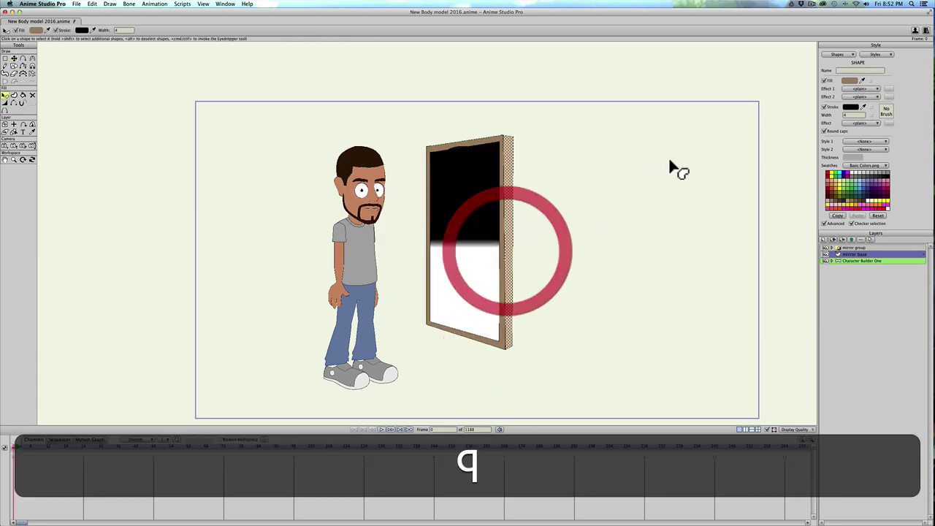
{"action": "left_click", "coordinate": [848, 80]}
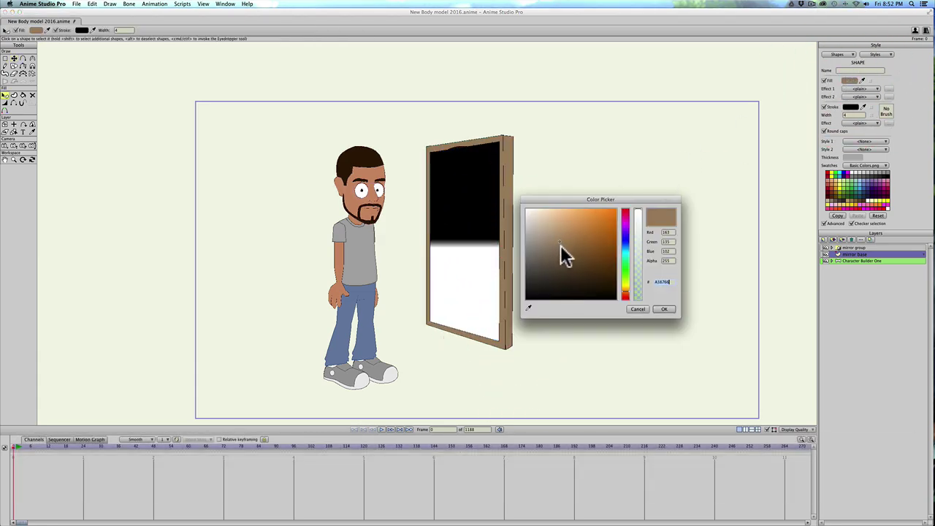
{"action": "left_click", "coordinate": [561, 248]}
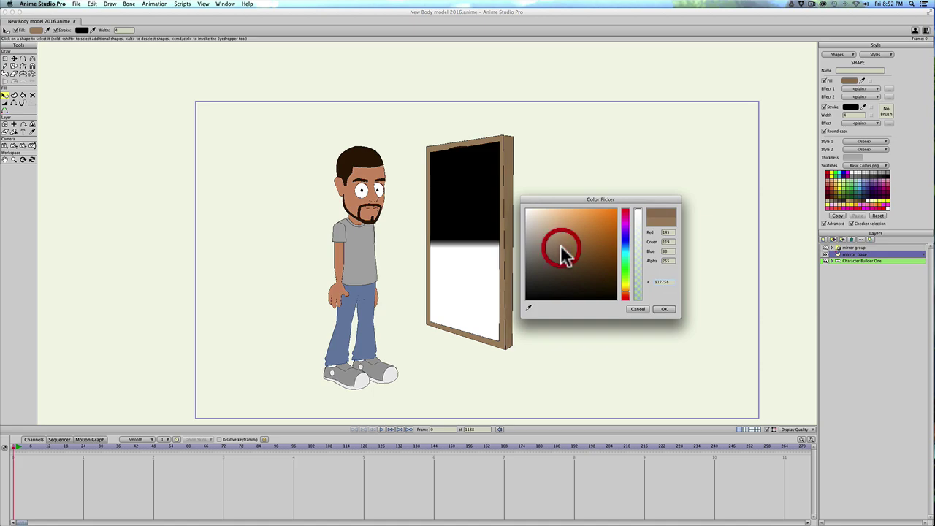
{"action": "left_click", "coordinate": [666, 310]}
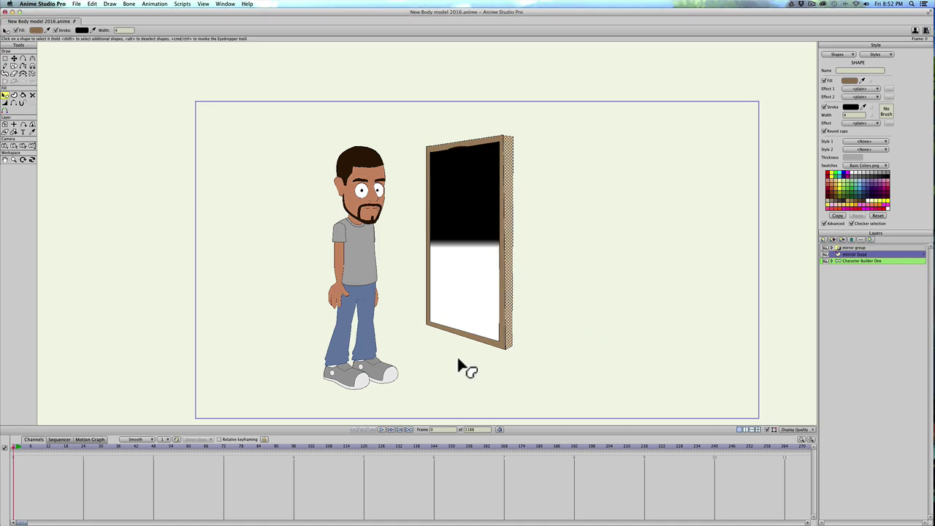
Draw a short stem rectangle below the mirror, then add and curve a point on its bottom edge.
{"action": "key", "text": "s"}
{"action": "left_click_drag", "start_coordinate": [455, 320], "coordinate": [473, 361]}
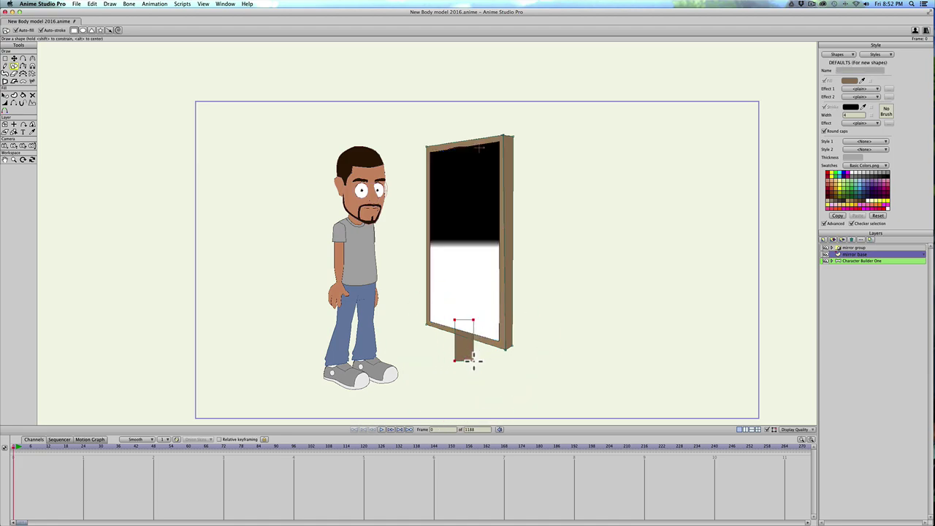
{"action": "key", "text": "a"}
{"action": "left_click", "coordinate": [462, 363]}
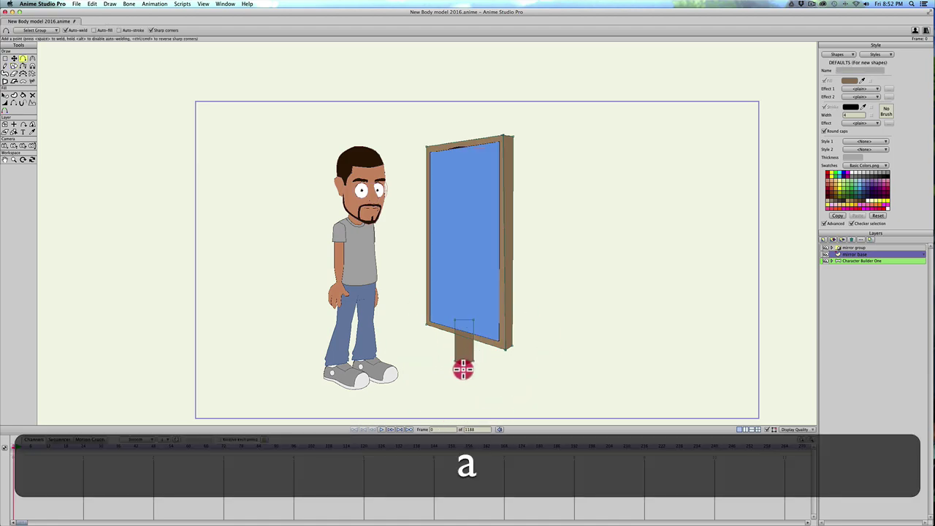
{"action": "key", "text": "c"}
{"action": "left_click", "coordinate": [802, 393]}
{"action": "key", "text": "t"}
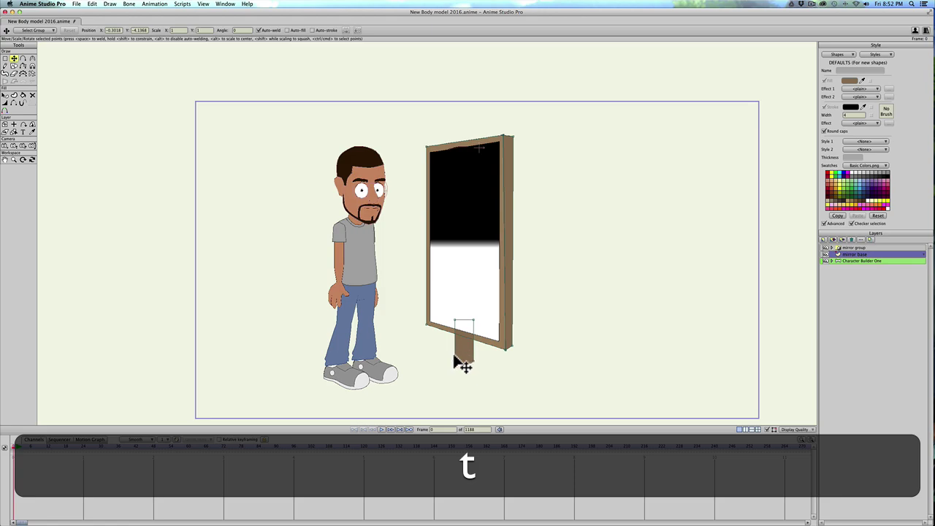
Draw a flat base rectangle under the stem and slant it into a perspective parallelogram.
{"action": "key", "text": "s"}
{"action": "mouse_move", "coordinate": [432, 352]}
{"action": "left_mouse_down"}
{"action": "mouse_move", "coordinate": [500, 377]}
{"action": "mouse_move", "coordinate": [494, 367]}
{"action": "left_mouse_up"}
{"action": "key", "text": "t"}
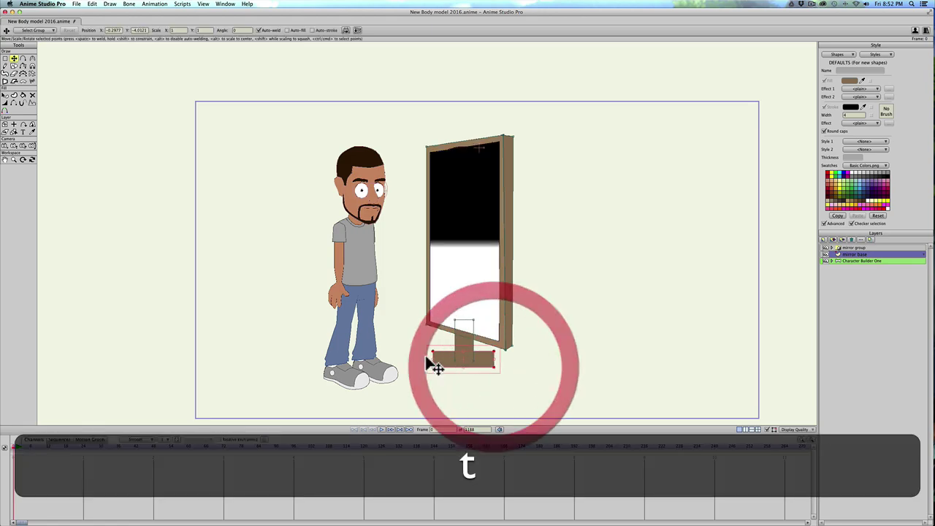
{"action": "left_click", "coordinate": [433, 352]}
{"action": "mouse_move", "coordinate": [433, 350]}
{"action": "left_mouse_down"}
{"action": "mouse_move", "coordinate": [432, 341]}
{"action": "mouse_move", "coordinate": [430, 358]}
{"action": "mouse_move", "coordinate": [424, 349]}
{"action": "left_mouse_up"}
{"action": "key", "text": "t"}
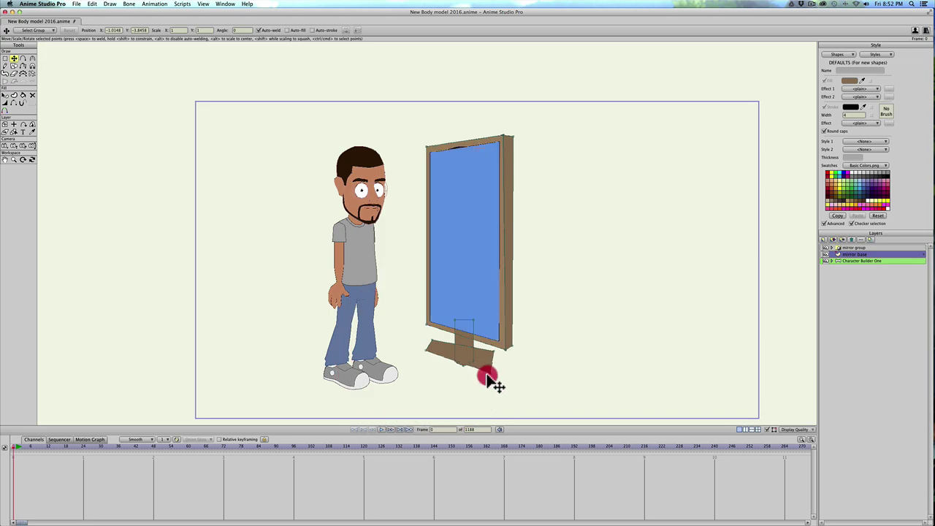
{"action": "left_click_drag", "start_coordinate": [486, 376], "coordinate": [512, 373]}
{"action": "left_click", "coordinate": [443, 345]}
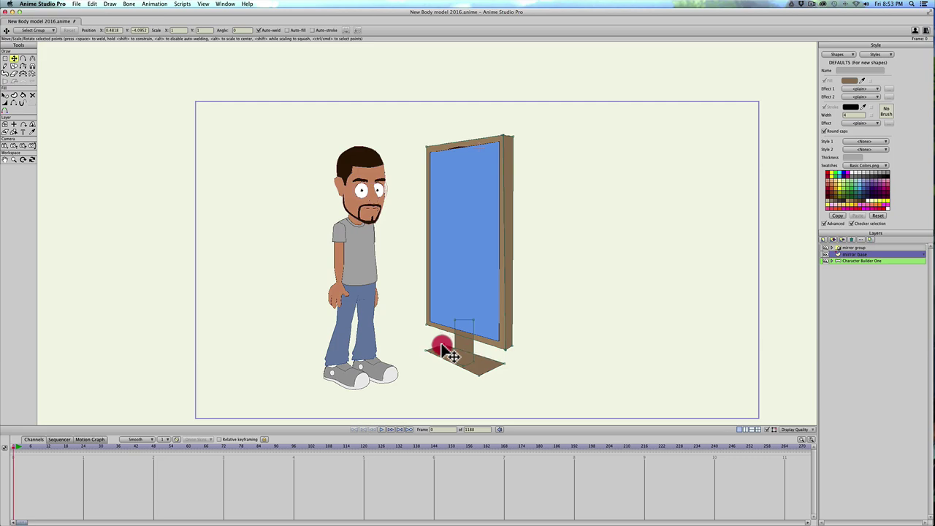
Undo the last change and save the document.
{"action": "key", "text": "a"}
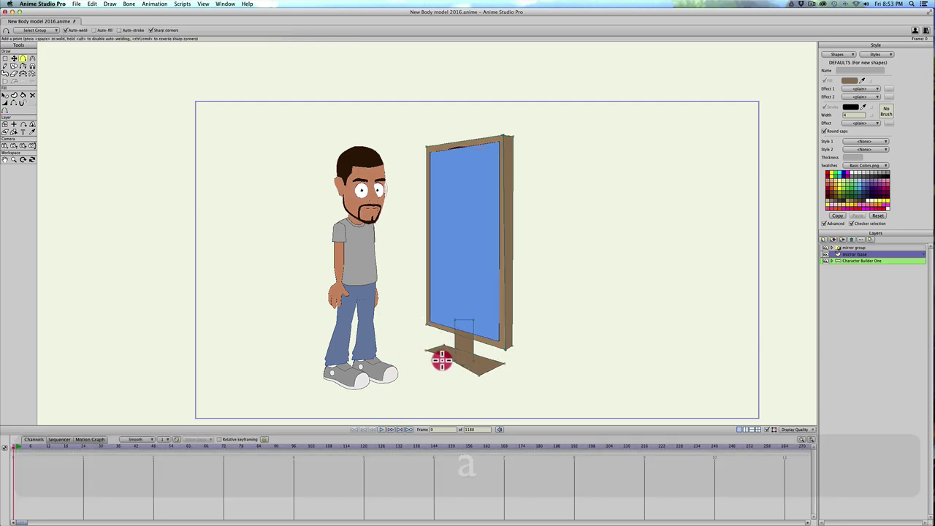
{"action": "key", "text": "super+z"}
{"action": "key", "text": "super+s"}
Reposition the base's corner points to refine its perspective shape.
{"action": "key", "text": "t"}
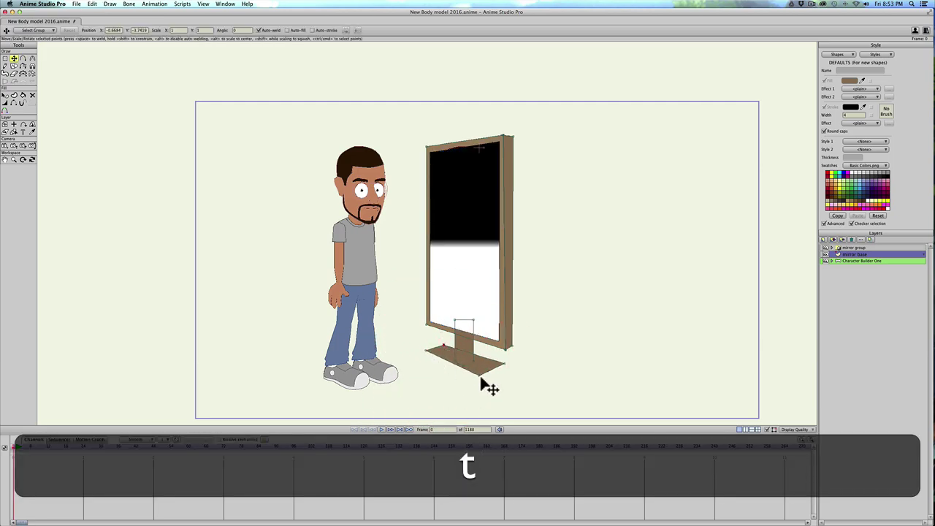
{"action": "left_click", "coordinate": [482, 377]}
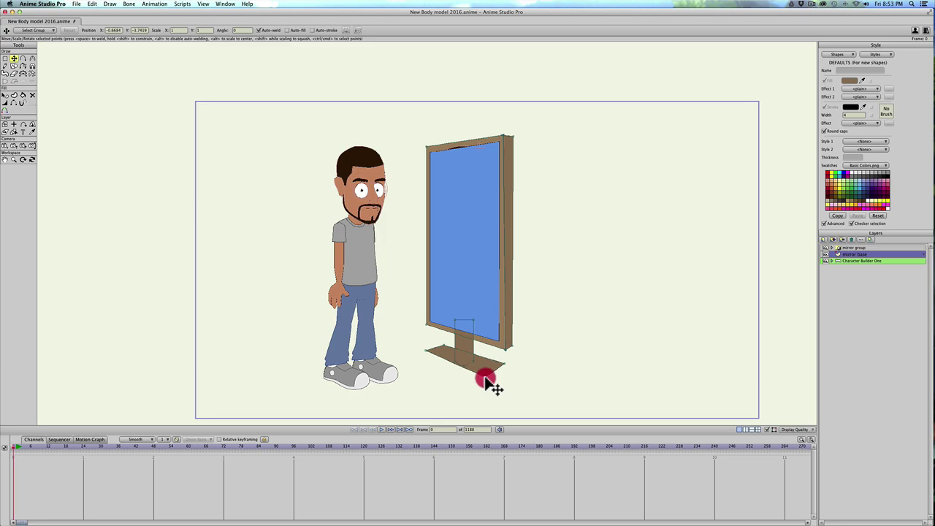
{"action": "key", "text": "t"}
{"action": "left_click", "coordinate": [454, 357]}
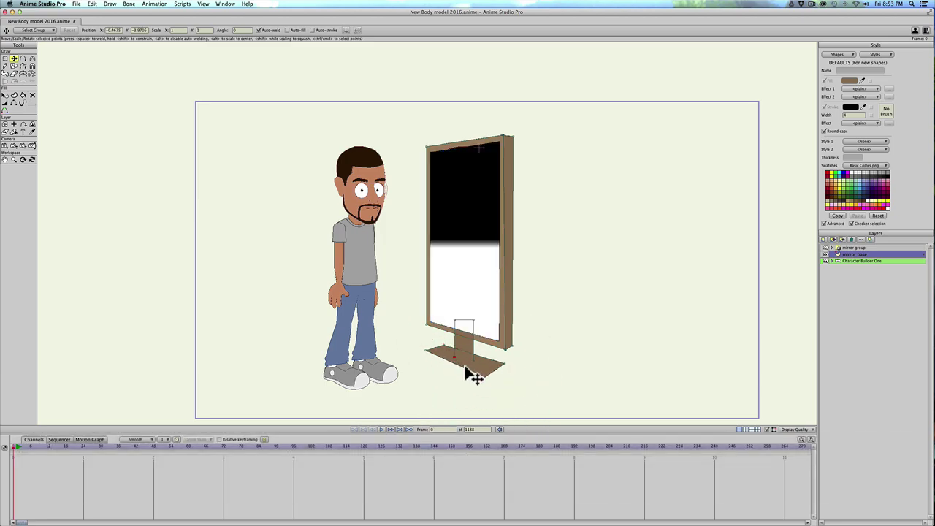
{"action": "key", "text": "t"}
{"action": "left_click", "coordinate": [469, 363]}
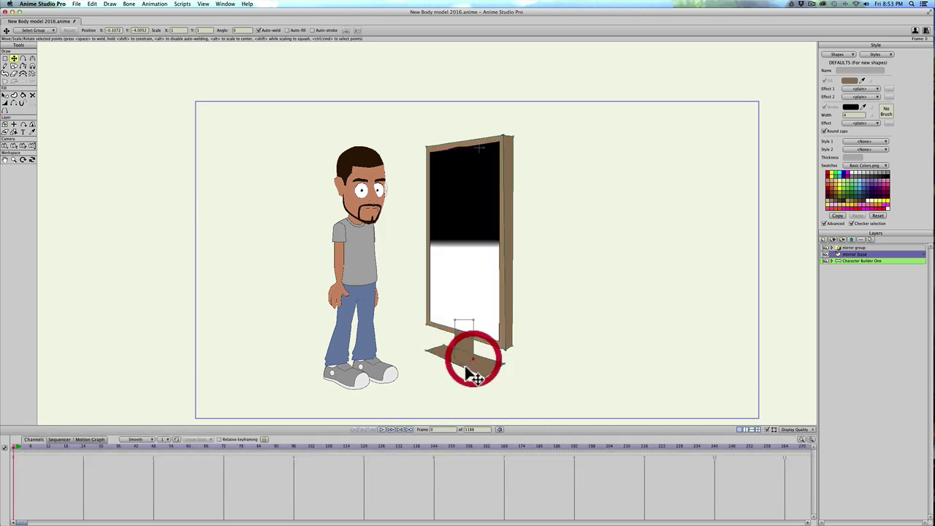
{"action": "key", "text": "t"}
{"action": "key", "text": "a"}
{"action": "left_click", "coordinate": [463, 359]}
Stretch the base to the right and settle its left and right corners in place.
{"action": "key", "text": "s"}
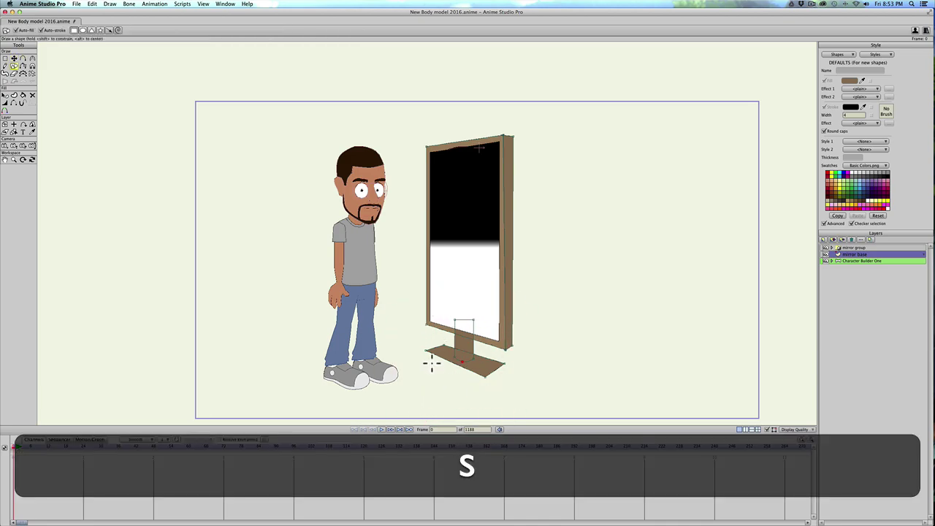
{"action": "key", "text": "t"}
{"action": "left_click_drag", "start_coordinate": [444, 372], "coordinate": [485, 383]}
{"action": "key", "text": "t"}
{"action": "key", "text": "t"}
{"action": "mouse_move", "coordinate": [428, 356]}
{"action": "left_mouse_down"}
{"action": "mouse_move", "coordinate": [431, 374]}
{"action": "mouse_move", "coordinate": [430, 347]}
{"action": "left_mouse_up"}
{"action": "key", "text": "t"}
{"action": "key", "text": "s"}
{"action": "mouse_move", "coordinate": [496, 377]}
{"action": "left_mouse_down"}
{"action": "mouse_move", "coordinate": [486, 383]}
{"action": "mouse_move", "coordinate": [509, 375]}
{"action": "left_mouse_up"}
{"action": "key", "text": "t"}
{"action": "key", "text": "t"}
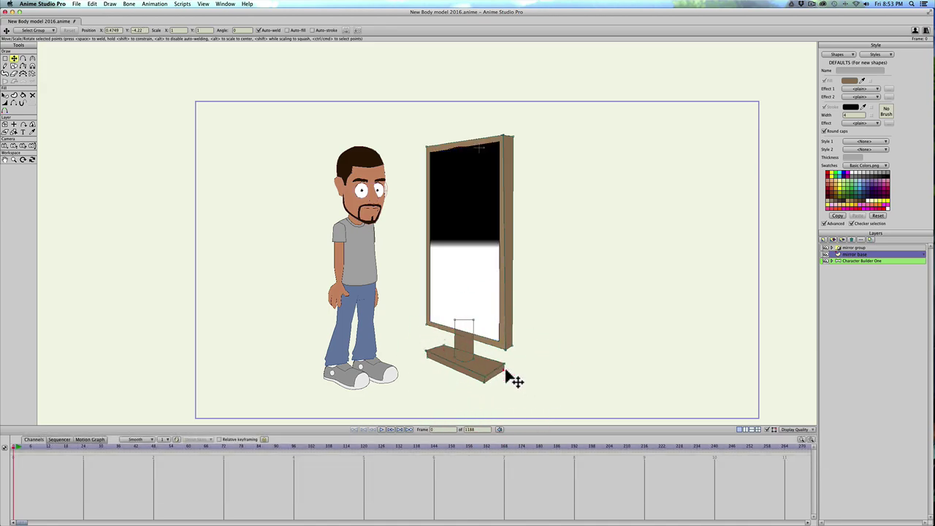
Select the mirror base and fill it with the wood colour sampled from the mirror frame.
{"action": "key", "text": "q"}
{"action": "left_click", "coordinate": [466, 343]}
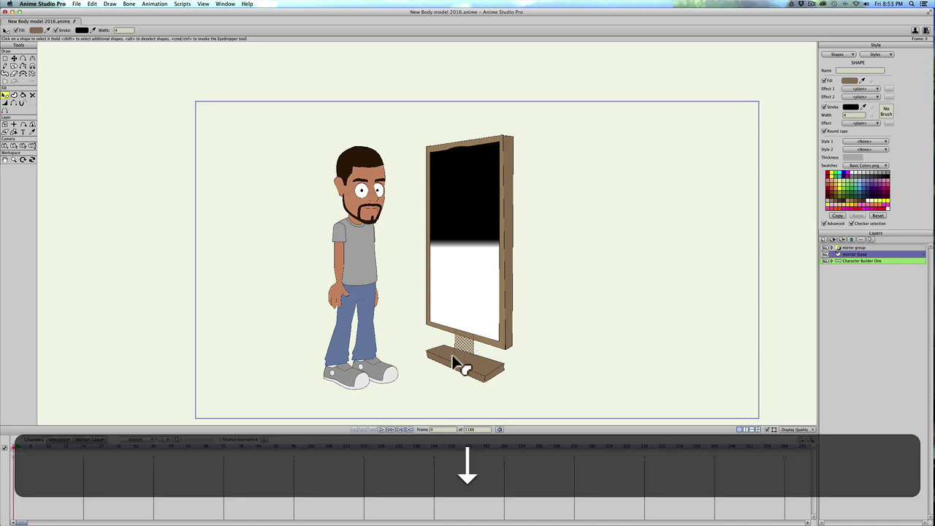
{"action": "left_click", "coordinate": [440, 359]}
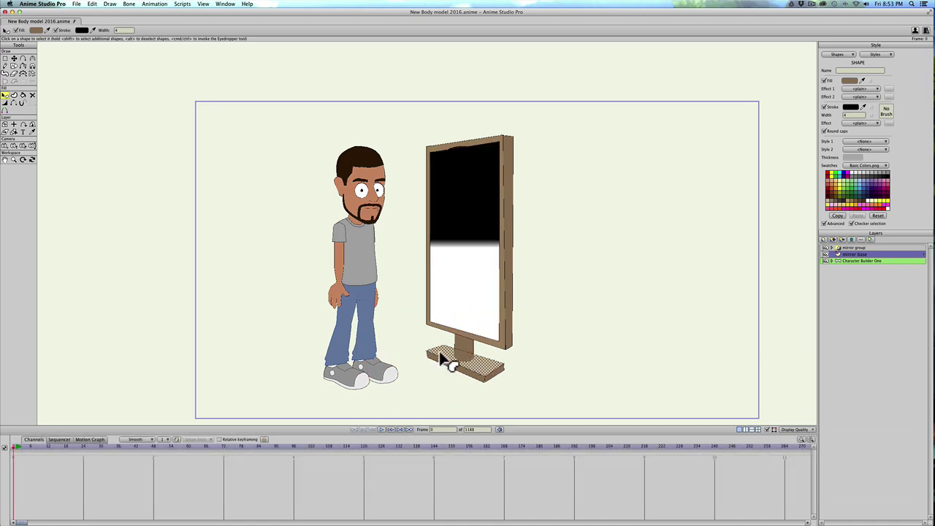
{"action": "left_click", "coordinate": [440, 358]}
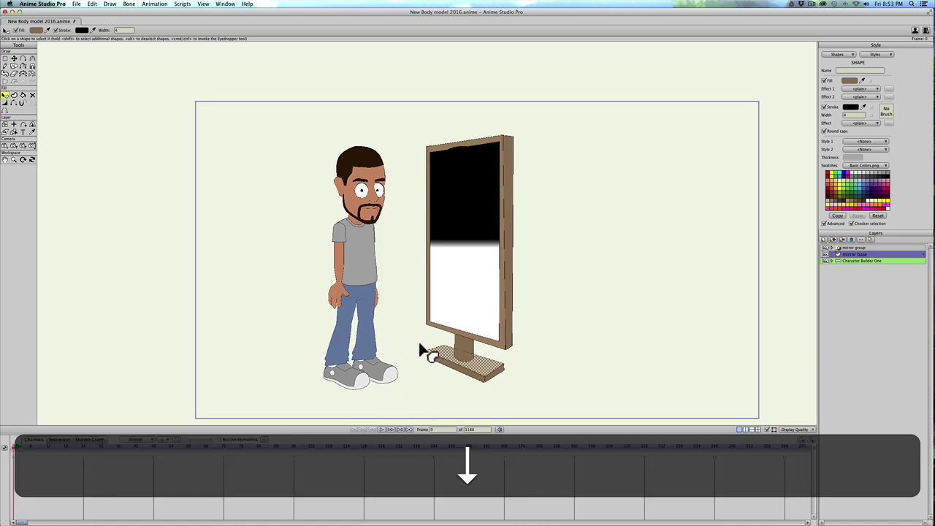
{"action": "left_click", "coordinate": [420, 348]}
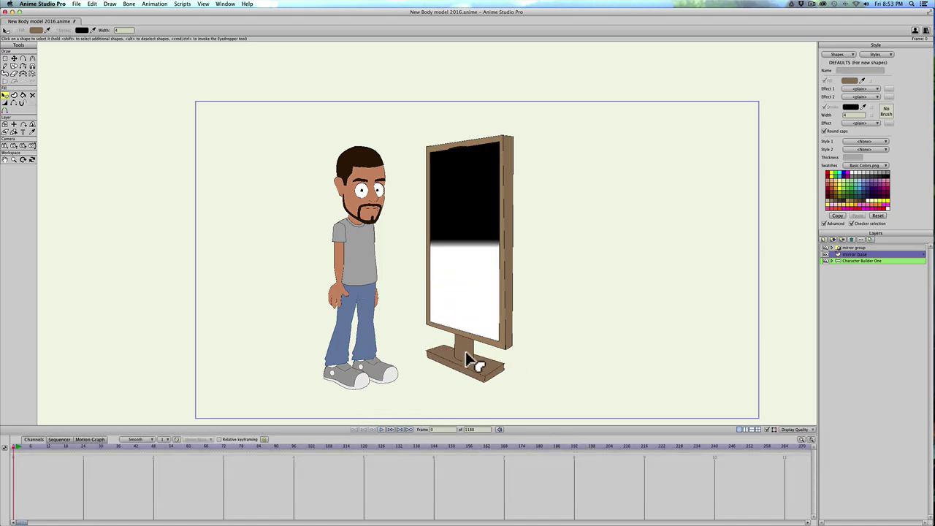
{"action": "key", "text": "q"}
{"action": "left_click", "coordinate": [476, 360]}
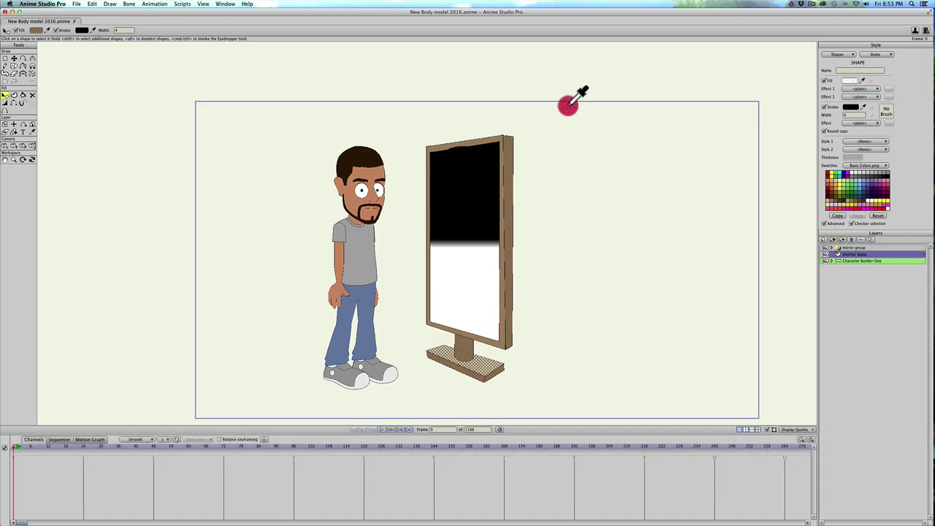
{"action": "left_click", "coordinate": [502, 135], "text": "super"}
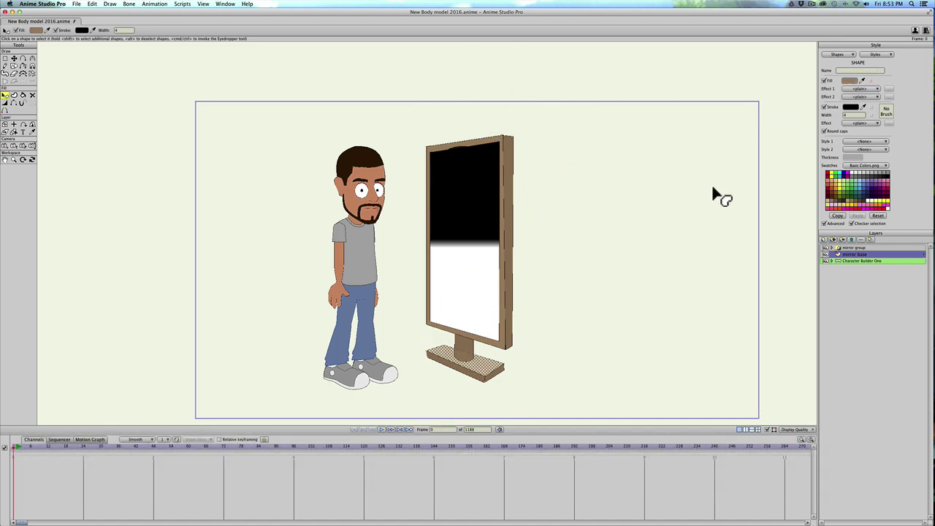
{"action": "key", "text": "q"}
{"action": "left_click", "coordinate": [466, 369]}
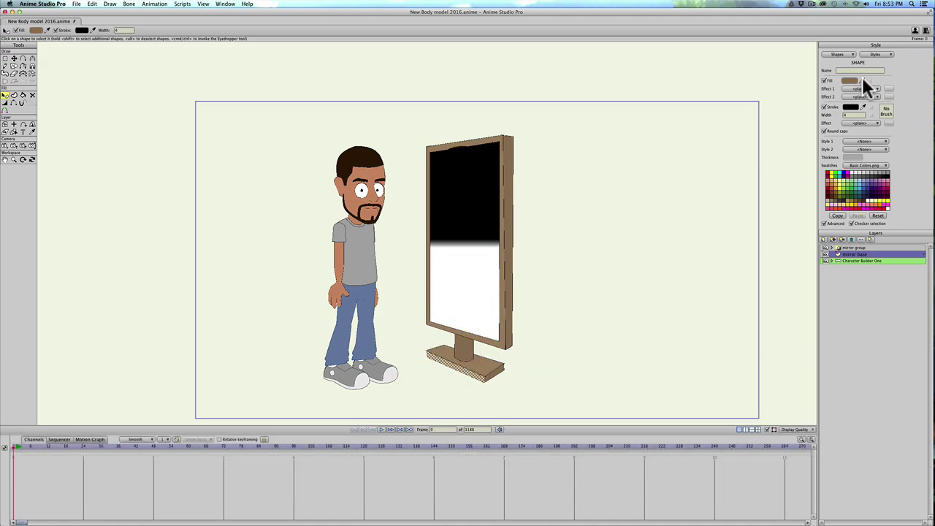
{"action": "left_click_drag", "start_coordinate": [861, 77], "coordinate": [479, 367]}
Lighten the base's fill to a paler brown, B99B78, in the Color Picker.
{"action": "left_click", "coordinate": [847, 80]}
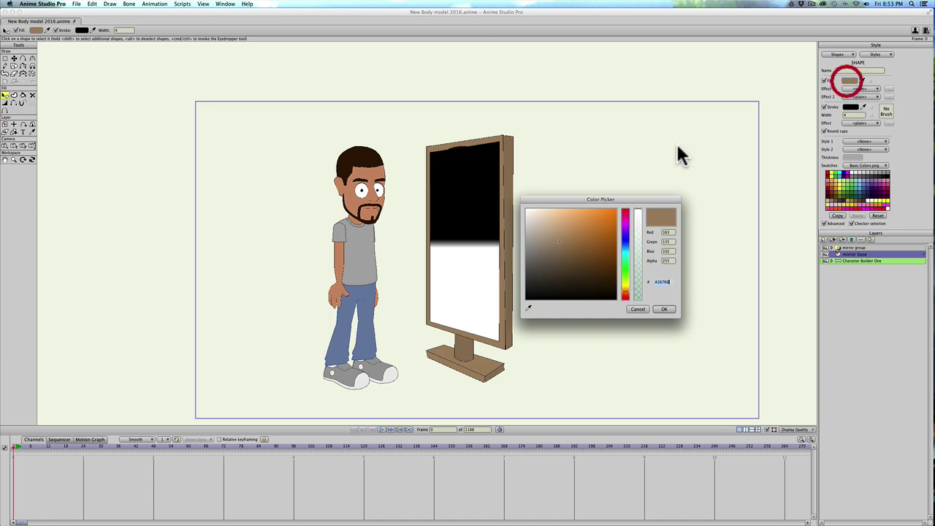
{"action": "left_click", "coordinate": [557, 235]}
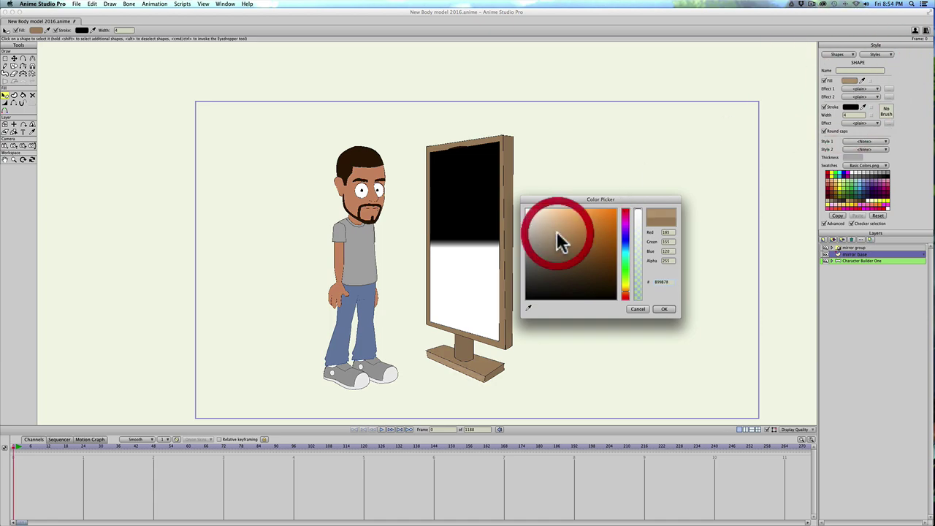
{"action": "left_click", "coordinate": [662, 309]}
{"action": "left_click", "coordinate": [569, 301]}
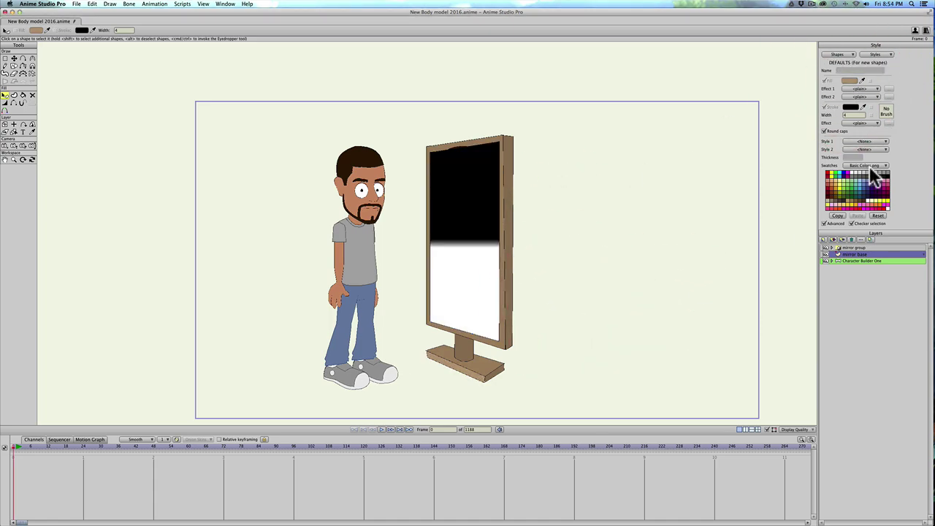
At frame 19, pose Character Builder One's arm reaching toward the mirror and render a preview.
{"action": "left_click", "coordinate": [22, 447]}
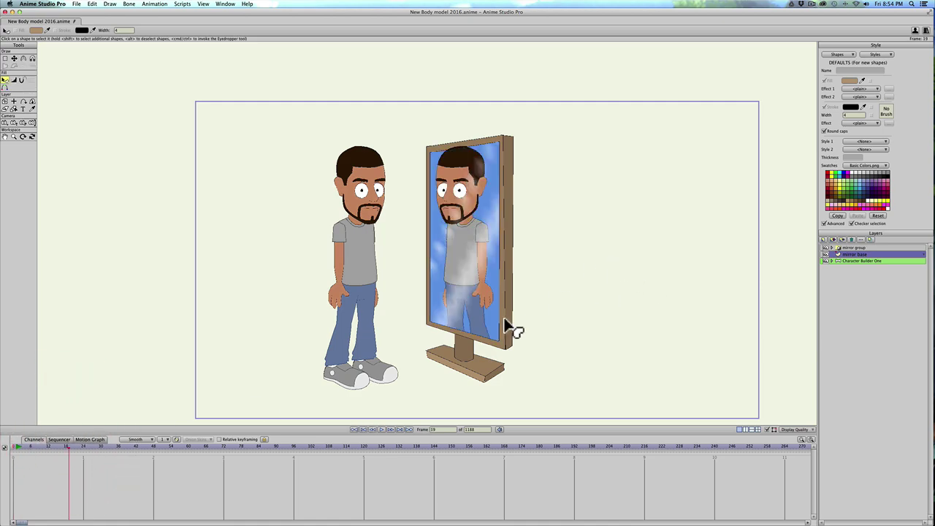
{"action": "left_click", "coordinate": [844, 261]}
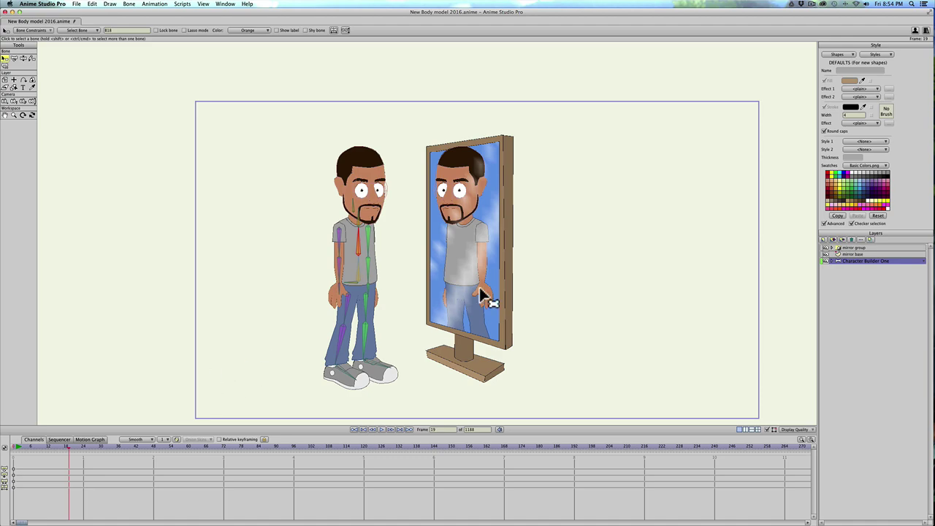
{"action": "key", "text": "z"}
{"action": "mouse_move", "coordinate": [338, 273]}
{"action": "left_mouse_down"}
{"action": "mouse_move", "coordinate": [387, 265]}
{"action": "mouse_move", "coordinate": [366, 247]}
{"action": "mouse_move", "coordinate": [402, 250]}
{"action": "mouse_move", "coordinate": [369, 234]}
{"action": "mouse_move", "coordinate": [380, 244]}
{"action": "mouse_move", "coordinate": [373, 235]}
{"action": "mouse_move", "coordinate": [340, 247]}
{"action": "mouse_move", "coordinate": [339, 264]}
{"action": "left_mouse_up"}
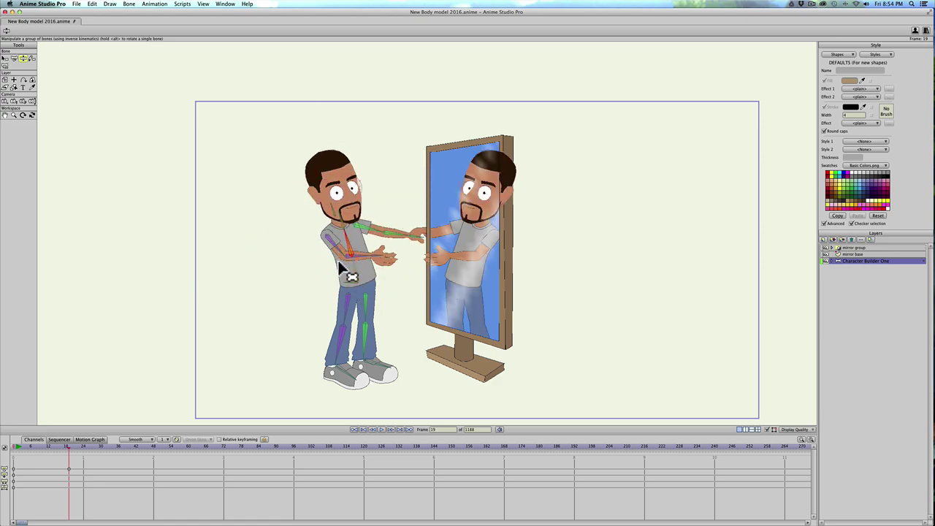
{"action": "key", "text": "super+r"}
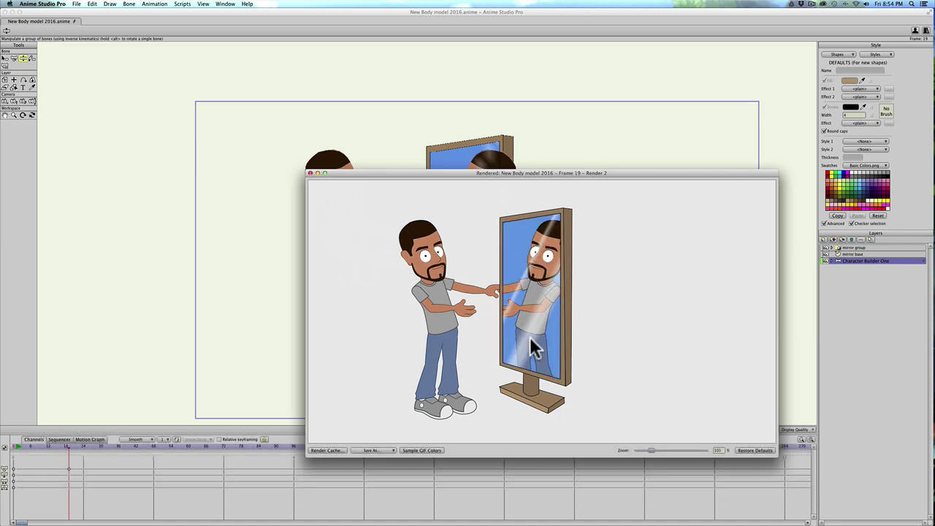
Close the rendered preview window of frame 19.
{"action": "left_click", "coordinate": [310, 175]}
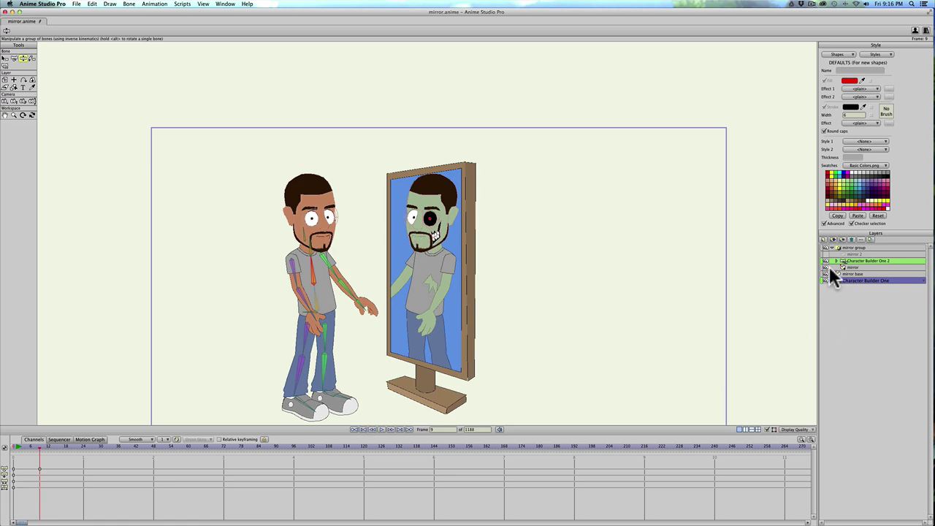
Expand the Character Builder One 2 group's sublayers and scrub the timeline to frame 10.
{"action": "left_click", "coordinate": [836, 262]}
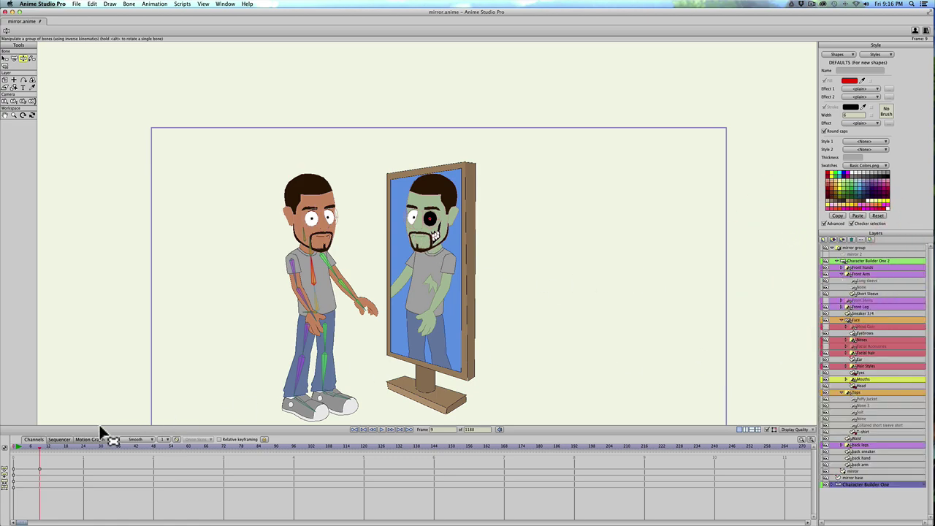
{"action": "left_click_drag", "start_coordinate": [25, 448], "coordinate": [41, 445]}
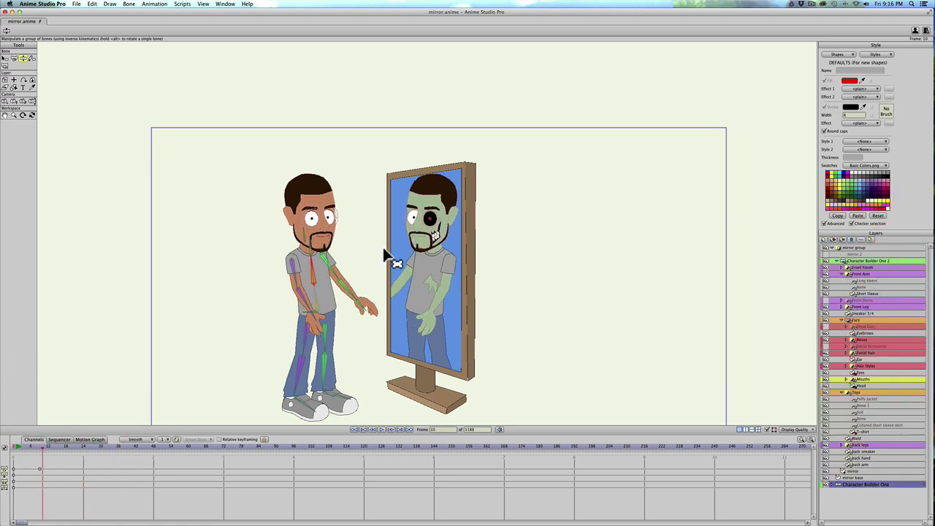
{"action": "scroll", "coordinate": [413, 252], "scroll_direction": "up", "scroll_amount": 2}
{"action": "scroll", "coordinate": [413, 245], "scroll_direction": "up", "scroll_amount": 2}
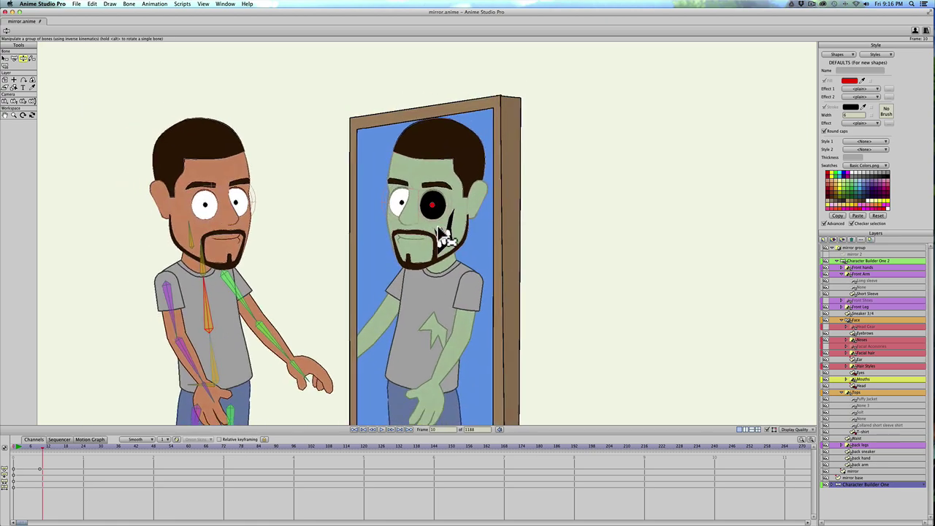
{"action": "scroll", "coordinate": [413, 227], "scroll_direction": "down", "scroll_amount": 3}
{"action": "scroll", "coordinate": [436, 244], "scroll_direction": "up", "scroll_amount": 2}
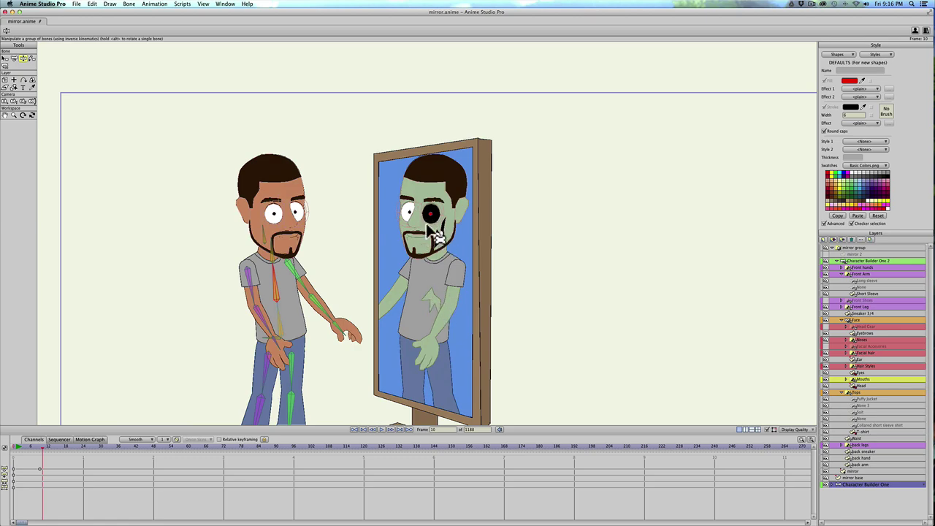
{"action": "scroll", "coordinate": [423, 215], "scroll_direction": "up", "scroll_amount": 4}
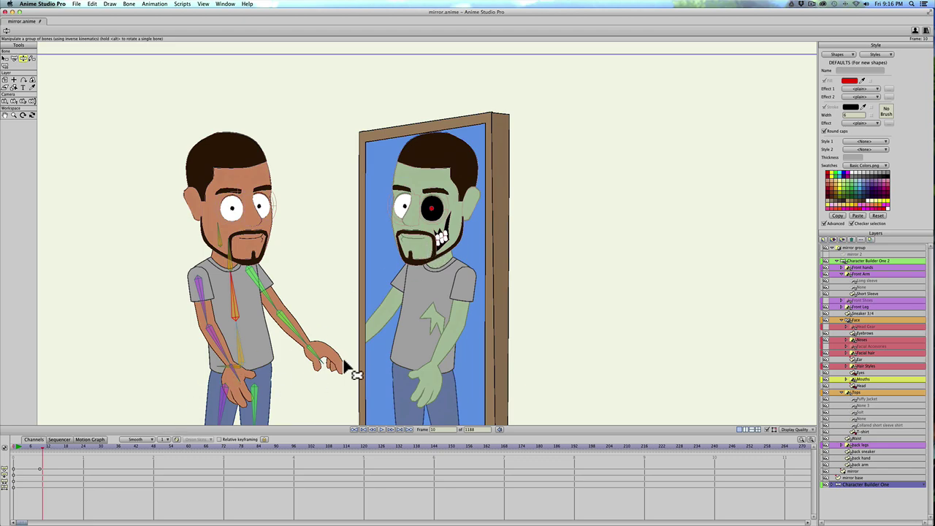
{"action": "scroll", "coordinate": [345, 367], "scroll_direction": "down", "scroll_amount": 2}
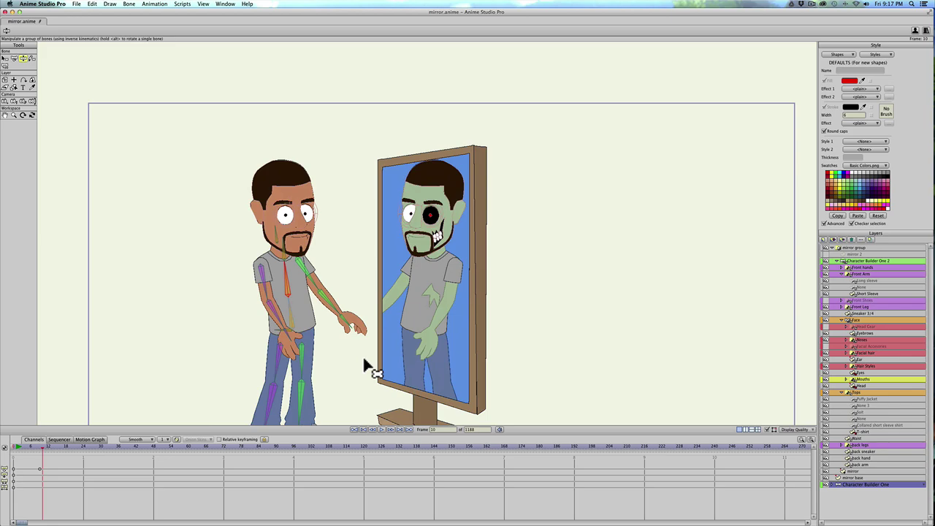
Collapse the mirror group's layer list and move the timeline to frame 24.
{"action": "left_click", "coordinate": [832, 249]}
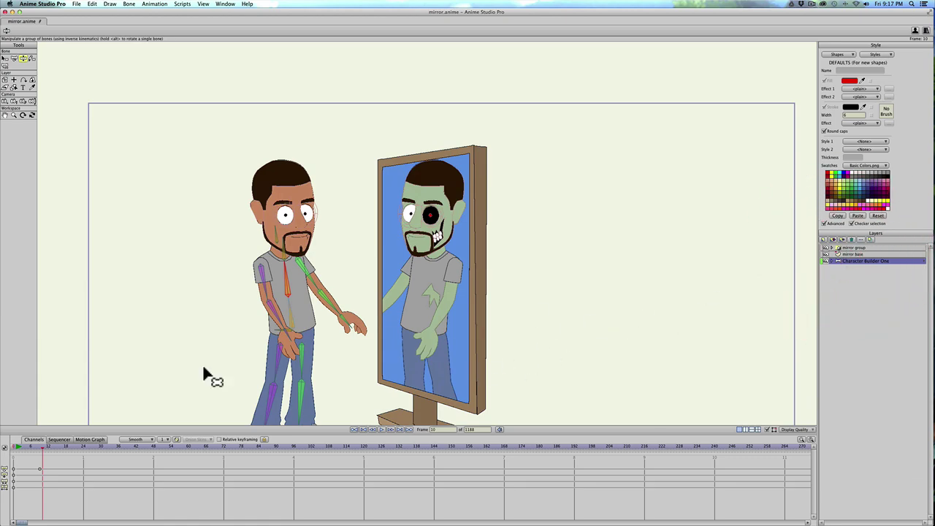
{"action": "left_click", "coordinate": [81, 444]}
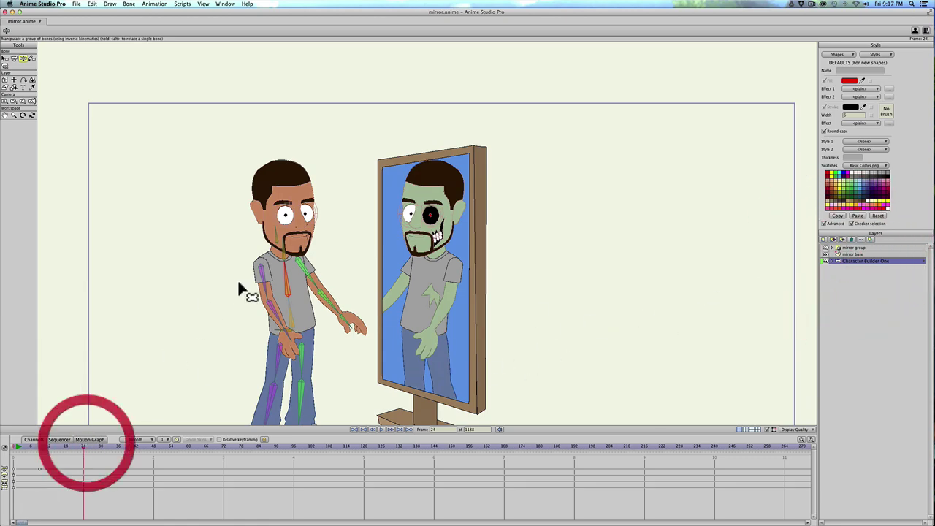
{"action": "key", "text": "z"}
{"action": "left_click", "coordinate": [286, 284]}
Raise the screen-right arm, bend the left arm to the belly, and tilt the torso and head.
{"action": "left_click_drag", "start_coordinate": [285, 279], "coordinate": [283, 266]}
{"action": "left_click_drag", "start_coordinate": [340, 317], "coordinate": [327, 267]}
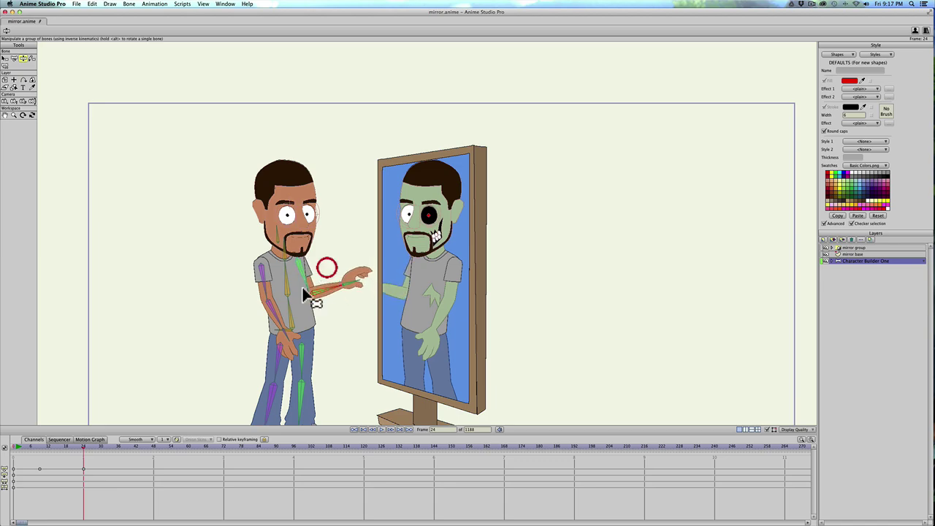
{"action": "left_click", "coordinate": [232, 318]}
{"action": "mouse_move", "coordinate": [232, 319]}
{"action": "left_mouse_down"}
{"action": "mouse_move", "coordinate": [202, 352]}
{"action": "mouse_move", "coordinate": [246, 344]}
{"action": "mouse_move", "coordinate": [237, 336]}
{"action": "left_mouse_up"}
{"action": "mouse_move", "coordinate": [288, 278]}
{"action": "left_mouse_down"}
{"action": "mouse_move", "coordinate": [303, 278]}
{"action": "mouse_move", "coordinate": [282, 256]}
{"action": "mouse_move", "coordinate": [285, 265]}
{"action": "left_mouse_up"}
{"action": "mouse_move", "coordinate": [286, 232]}
{"action": "left_mouse_down"}
{"action": "mouse_move", "coordinate": [275, 219]}
{"action": "mouse_move", "coordinate": [282, 227]}
{"action": "left_mouse_up"}
{"action": "left_click_drag", "start_coordinate": [291, 288], "coordinate": [330, 241]}
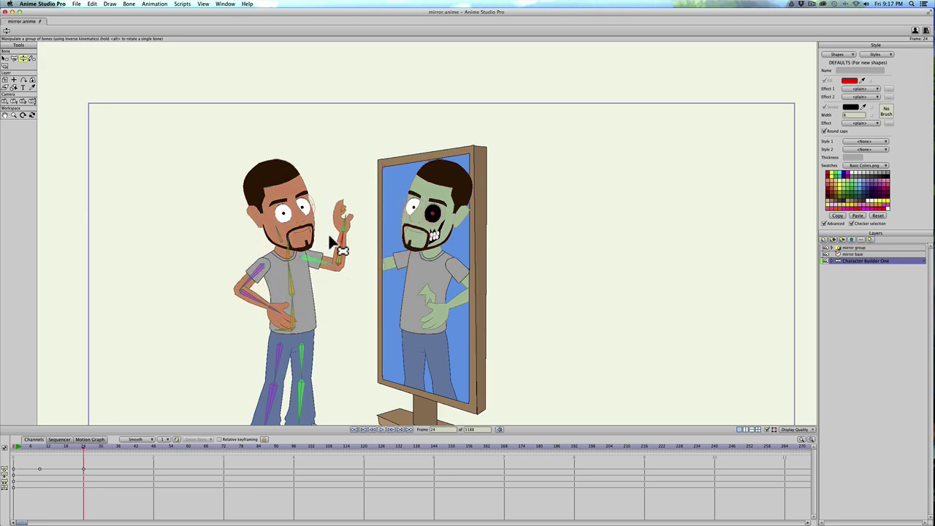